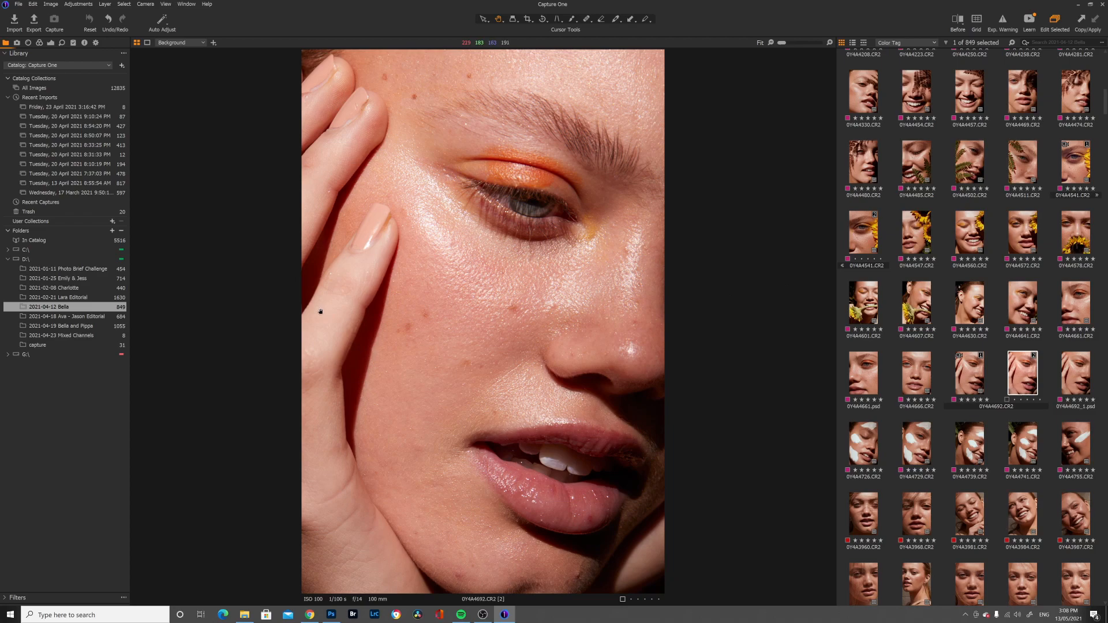
# Lower the exposure of the close-up portrait variant 0Y4A4692.CR2 [2] to -0.15.
pyautogui.click(40, 44)
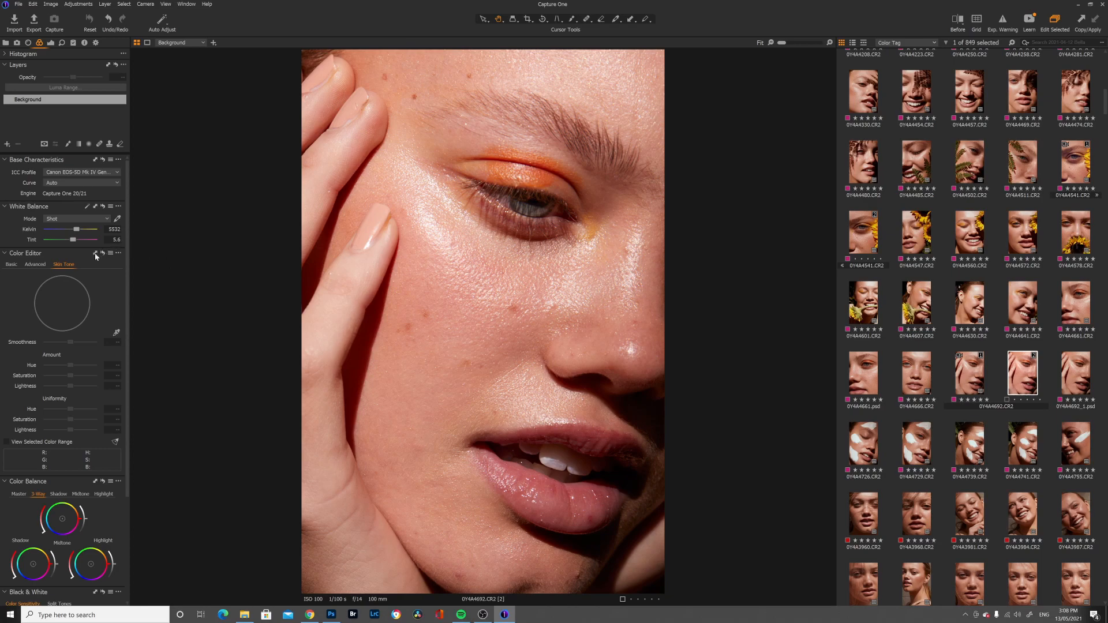
pyautogui.click(50, 43)
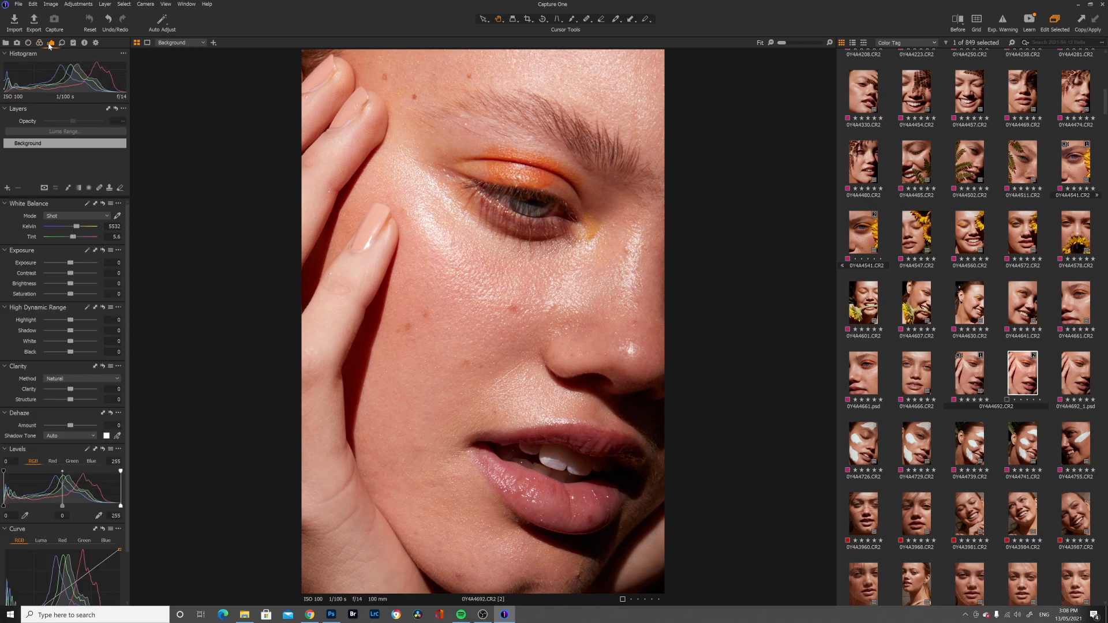
pyautogui.click(72, 263)
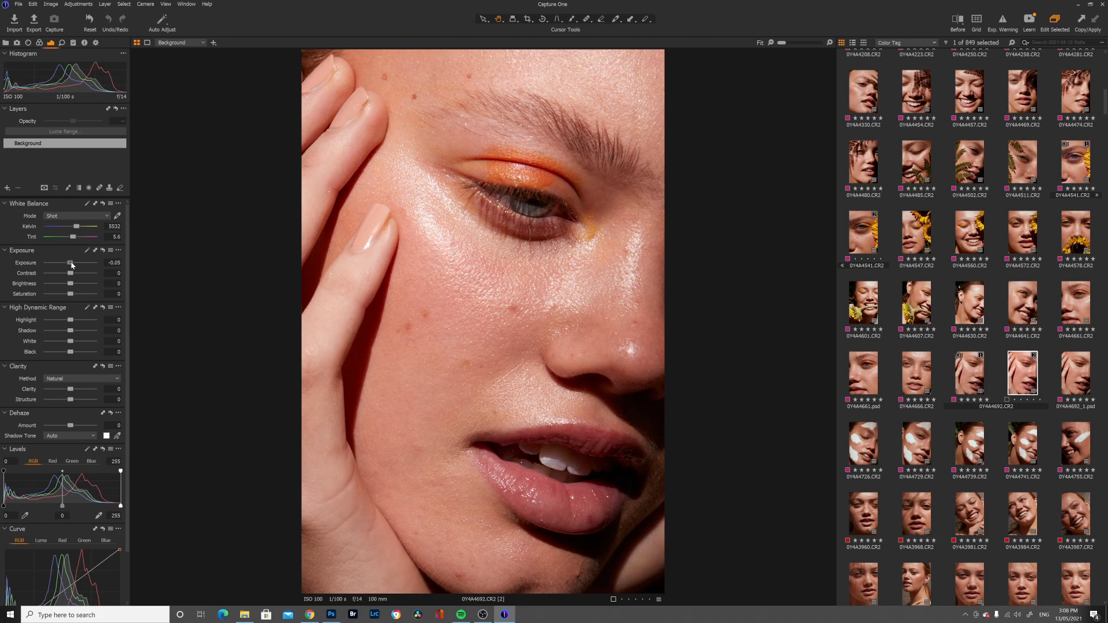
pyautogui.moveTo(71, 264); pyautogui.dragTo(71, 265)
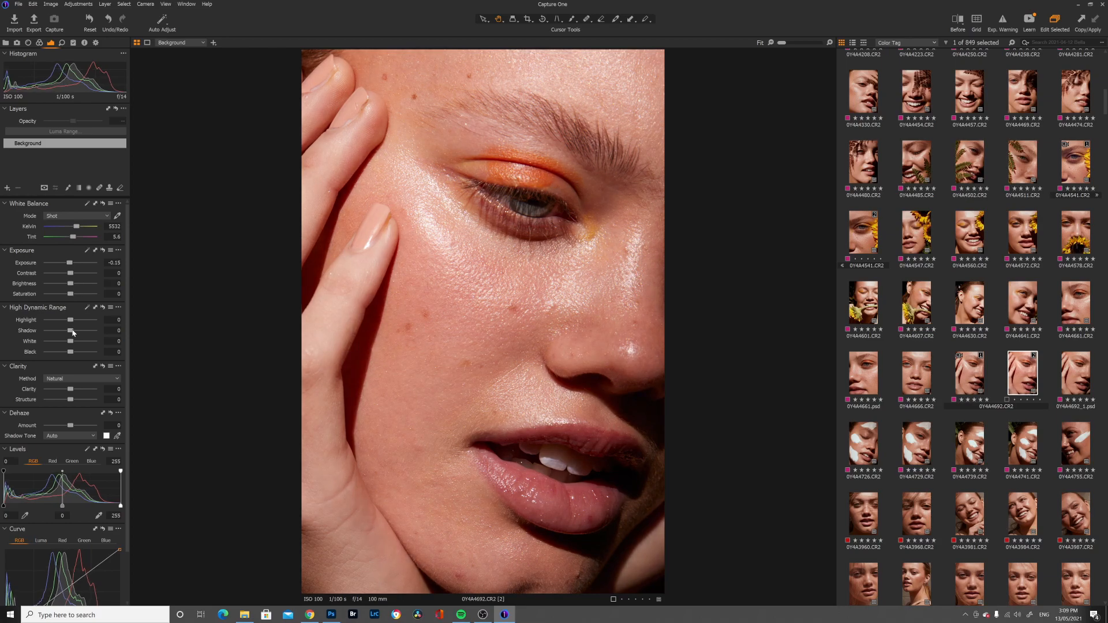
# Lift the portrait's shadows to 6 in High Dynamic Range and set Clarity to 5.
pyautogui.moveTo(73, 332); pyautogui.dragTo(75, 333)
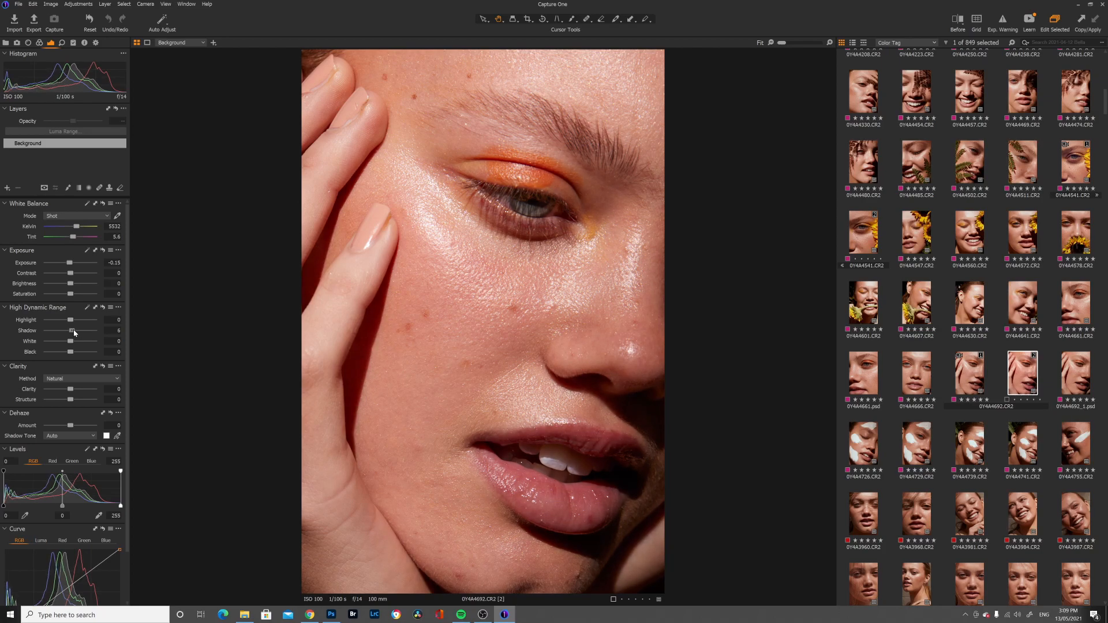
pyautogui.moveTo(73, 332); pyautogui.dragTo(74, 332)
pyautogui.moveTo(74, 333); pyautogui.dragTo(73, 333)
pyautogui.moveTo(71, 393); pyautogui.dragTo(72, 393)
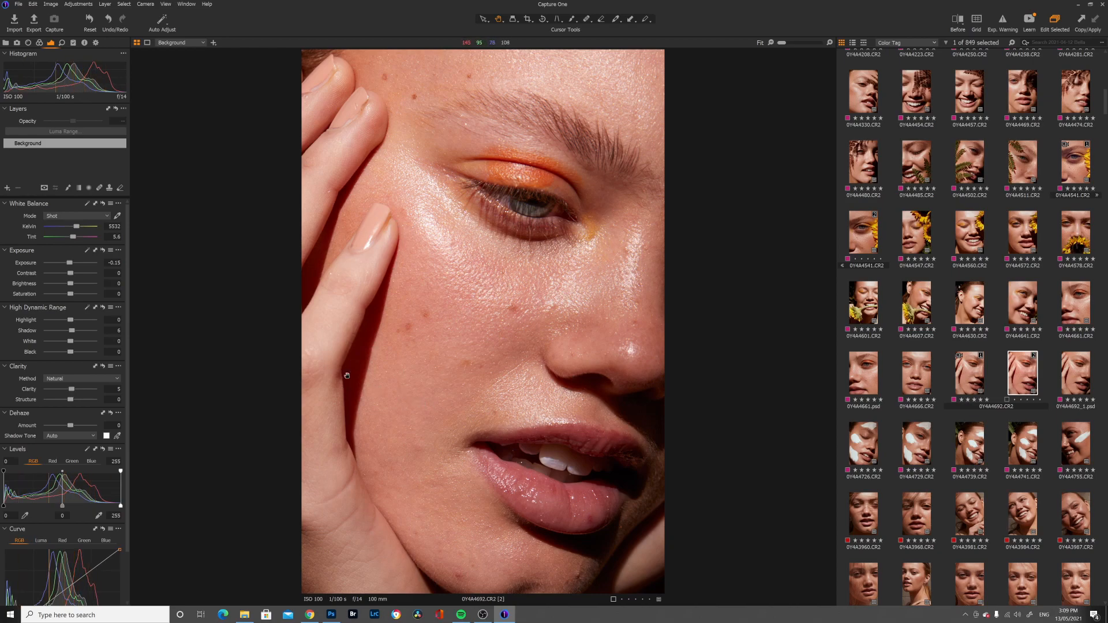
# Sample the cheek with the Skin Tone colour picker and set the amounts to hue 2.5, saturation -8 and lightness -4.1.
pyautogui.click(40, 43)
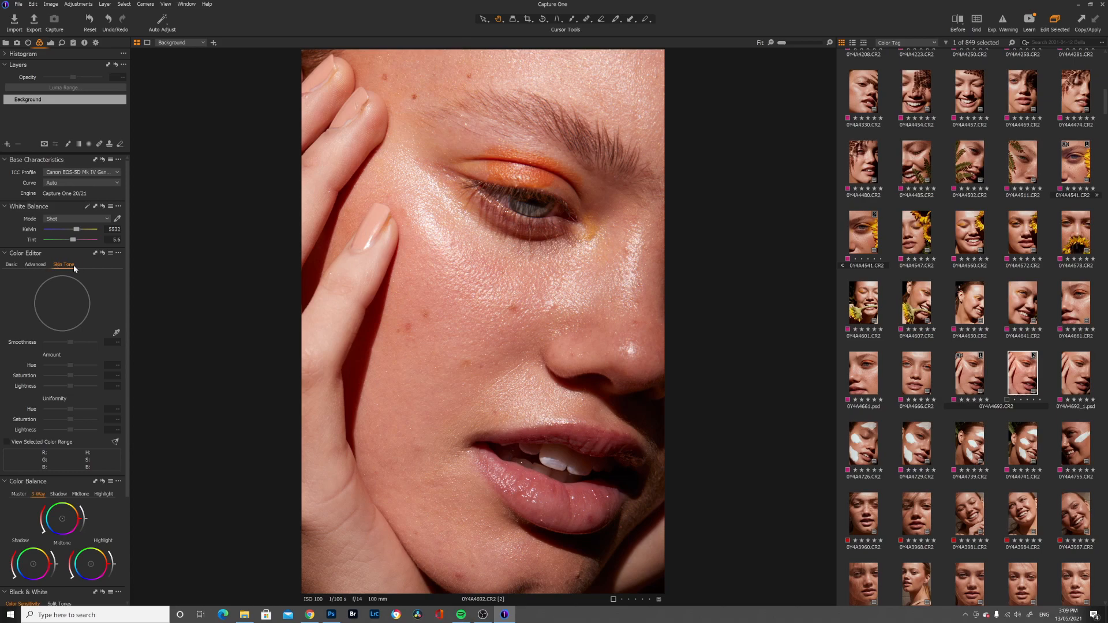
pyautogui.click(116, 334)
pyautogui.click(423, 289)
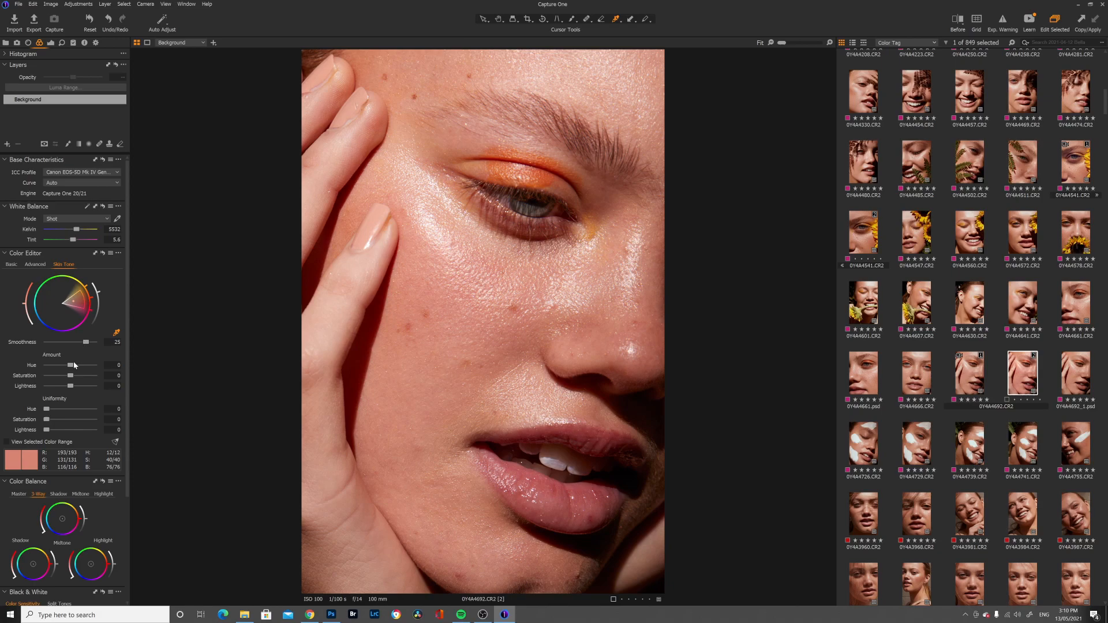
pyautogui.moveTo(71, 376); pyautogui.dragTo(65, 378)
pyautogui.moveTo(71, 364); pyautogui.dragTo(81, 363)
pyautogui.moveTo(68, 390); pyautogui.dragTo(60, 390)
pyautogui.moveTo(67, 375); pyautogui.dragTo(65, 378)
# Tint the shadows slightly toward red and nudge the midtones in the 3-way Color Balance.
pyautogui.scroll(-3, 57, 425)
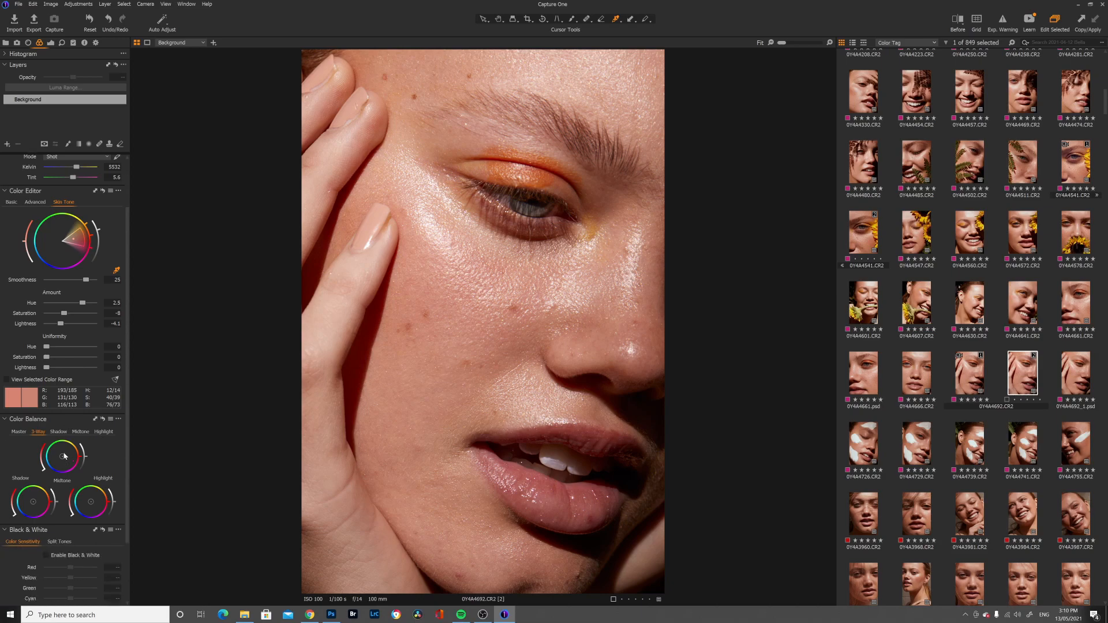
pyautogui.scroll(-1, 57, 426)
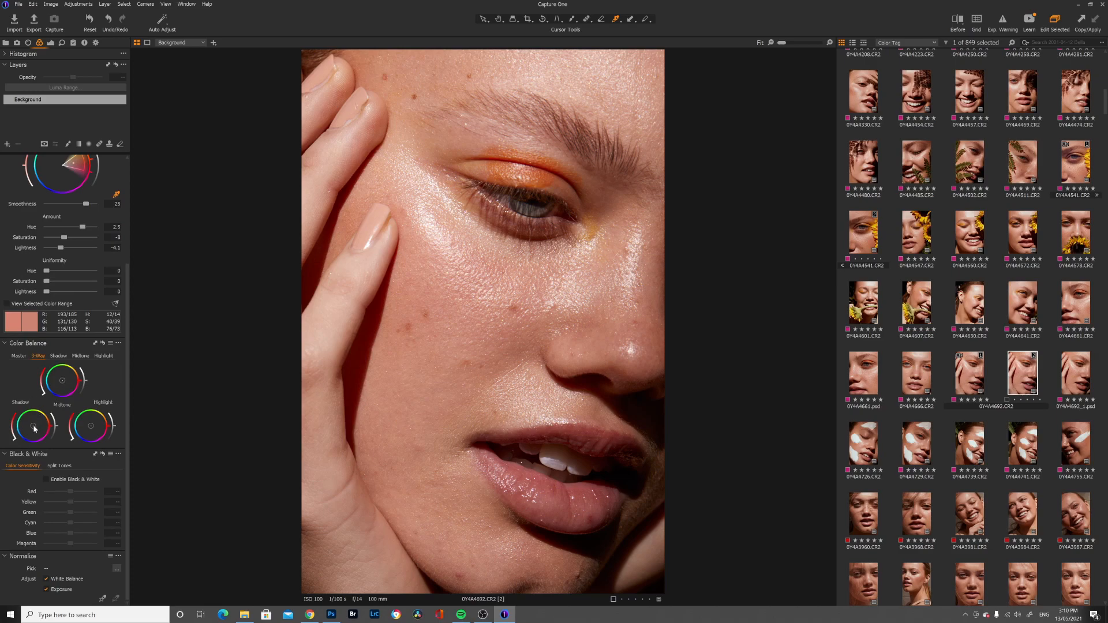
pyautogui.moveTo(34, 428); pyautogui.dragTo(40, 428)
pyautogui.moveTo(60, 382); pyautogui.dragTo(63, 384)
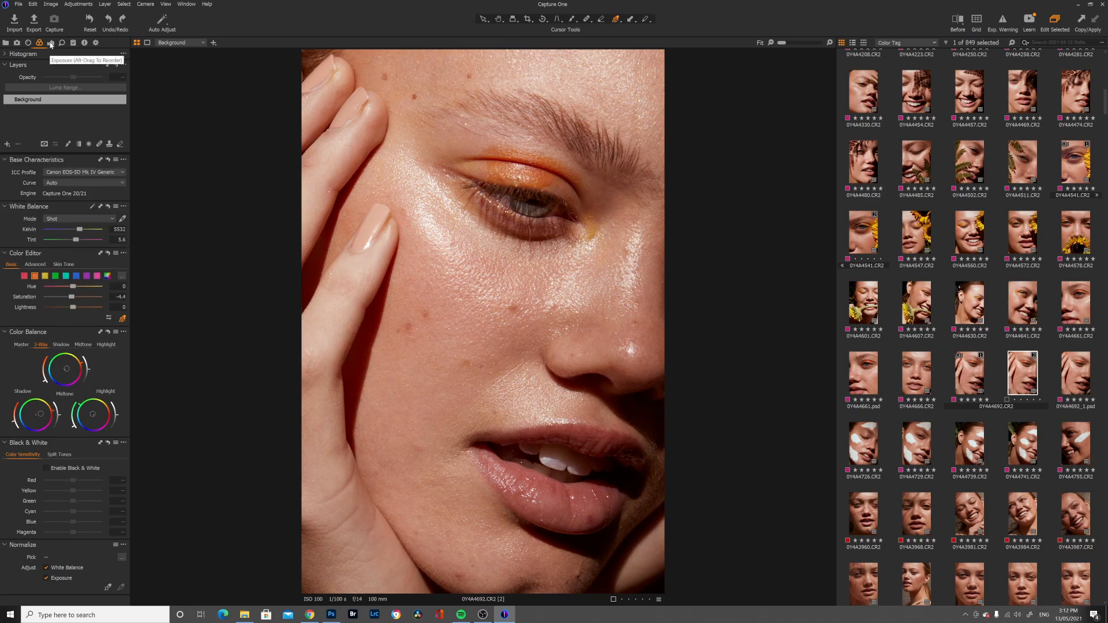
# Lower the portrait's overall Exposure-section saturation to -2.
pyautogui.click(50, 44)
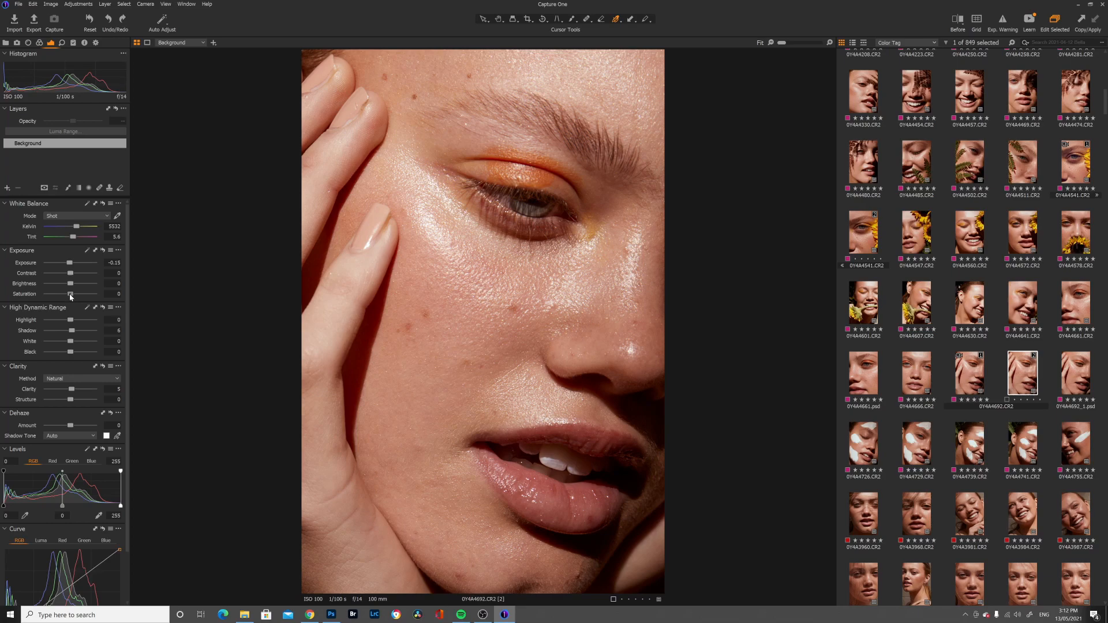
pyautogui.moveTo(70, 297); pyautogui.dragTo(69, 297)
# Compare the edited variant of 0Y4A4692.CR2 with variant 1, one after the other and side by side.
pyautogui.click(966, 371)
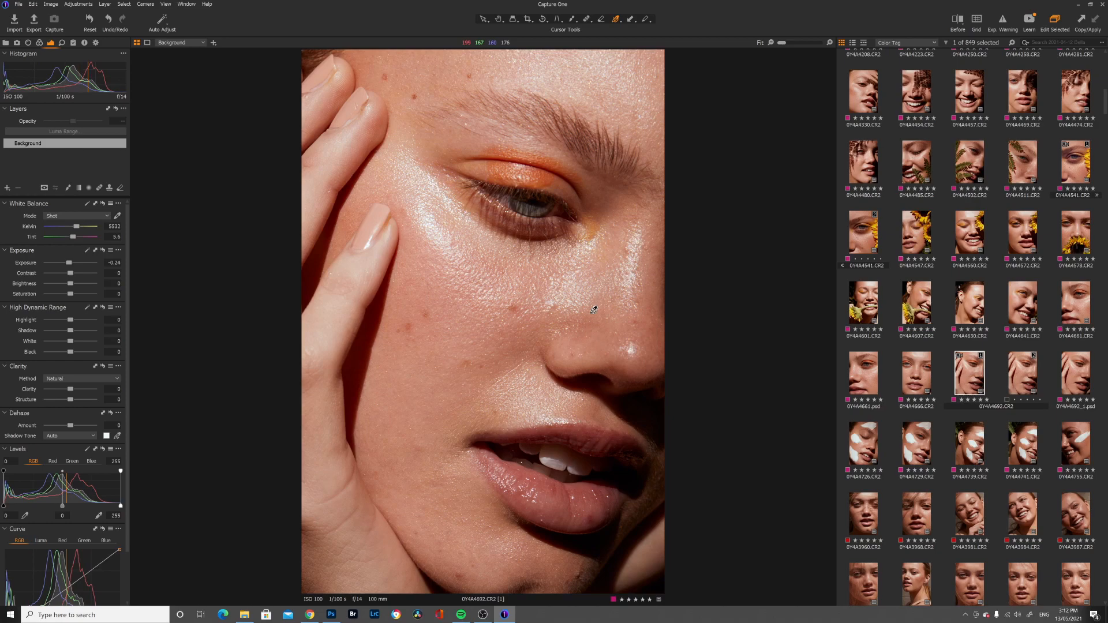
pyautogui.click(1017, 372)
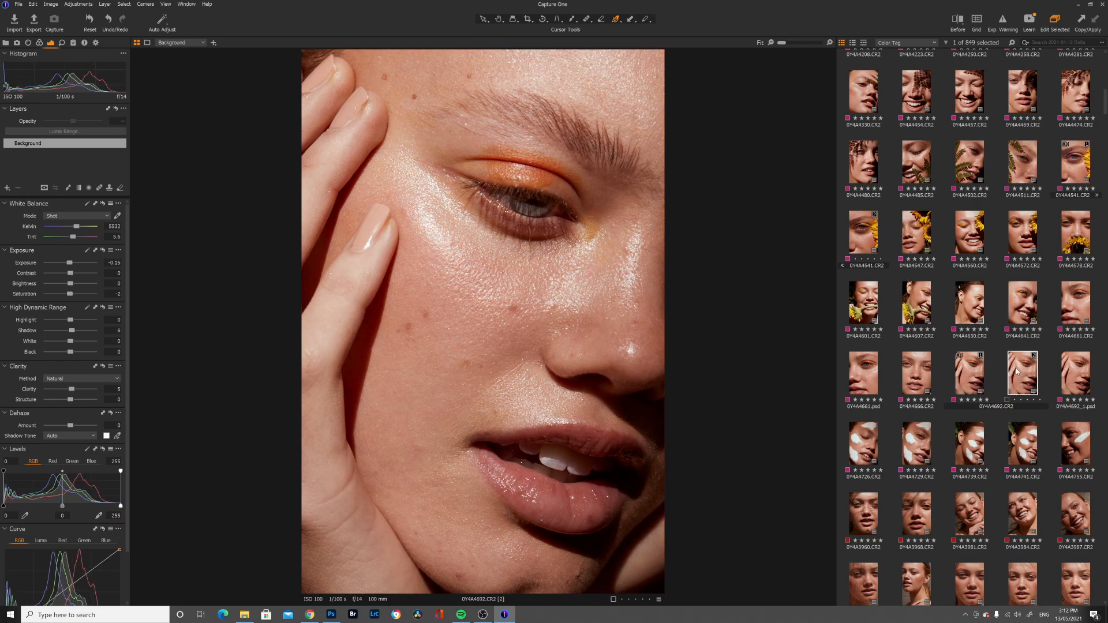
pyautogui.click(966, 374)
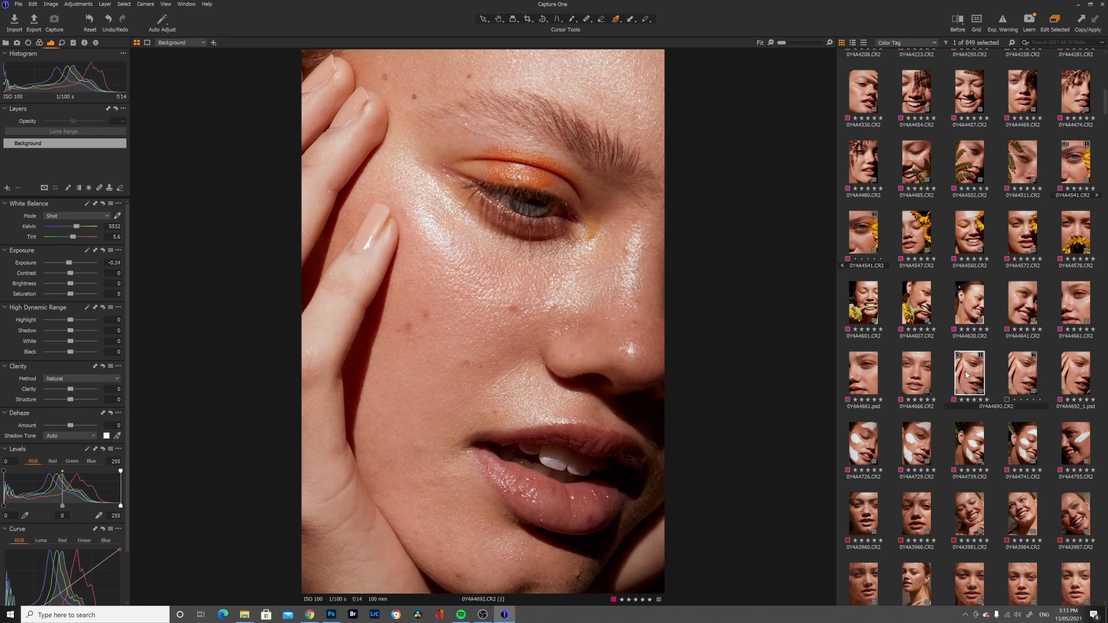
pyautogui.keyDown('ctrl'); pyautogui.click(1014, 370); pyautogui.keyUp('ctrl')
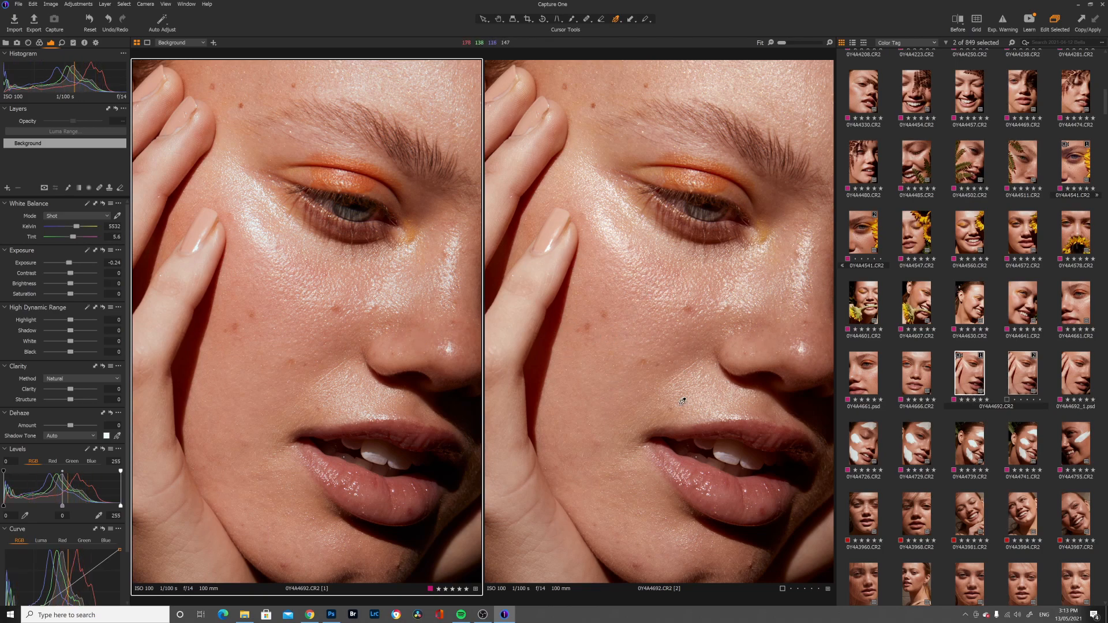
# Send variant 2 of 0Y4A4692.CR2 to Adobe Photoshop 2020 as a 16-bit PSD in Adobe RGB (1998) at 300 px/in and 100% scale.
pyautogui.click(1029, 373)
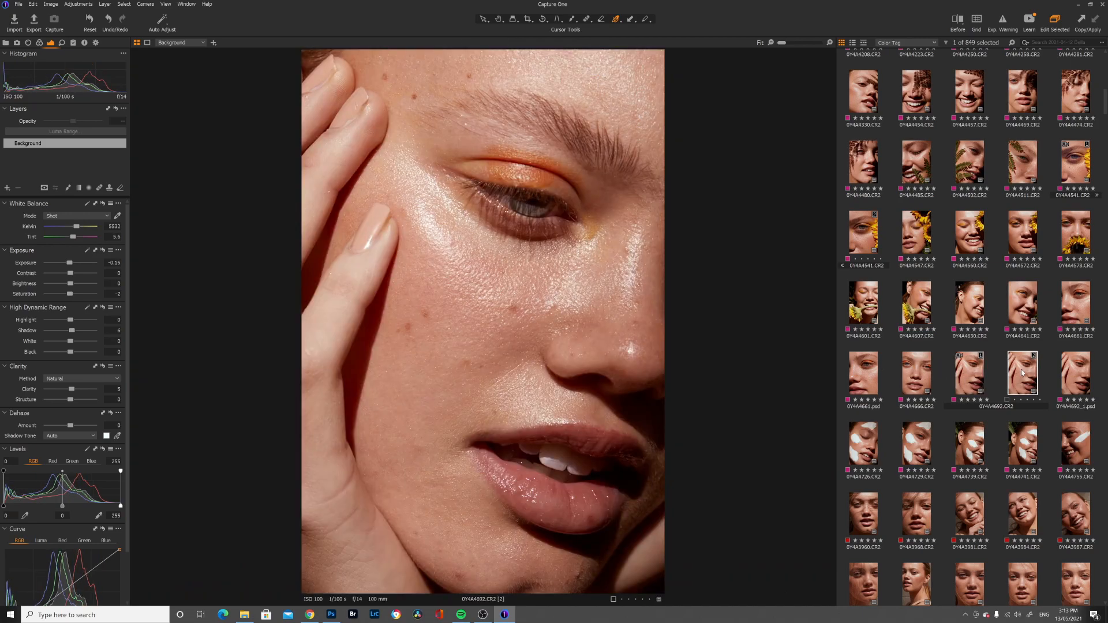
pyautogui.rightClick(1022, 370)
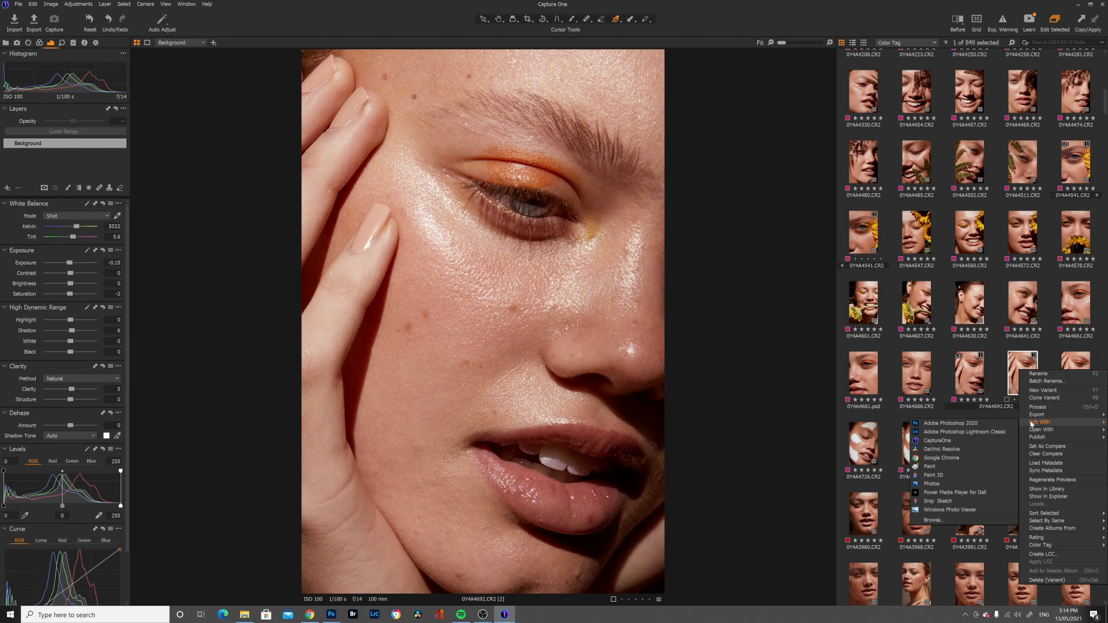
pyautogui.click(1009, 423)
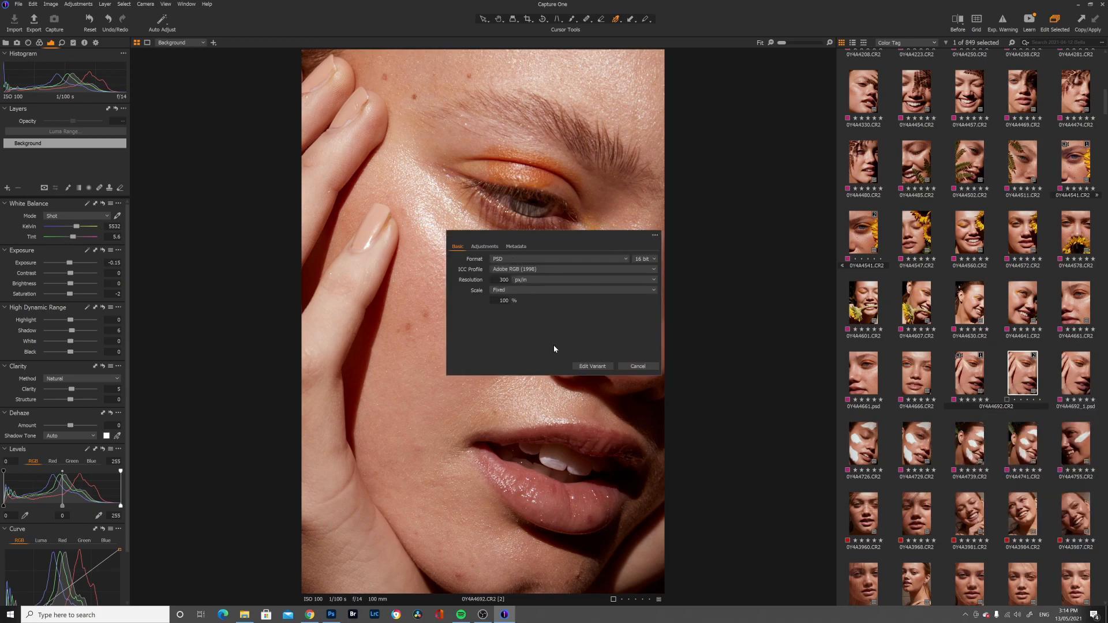
pyautogui.click(588, 368)
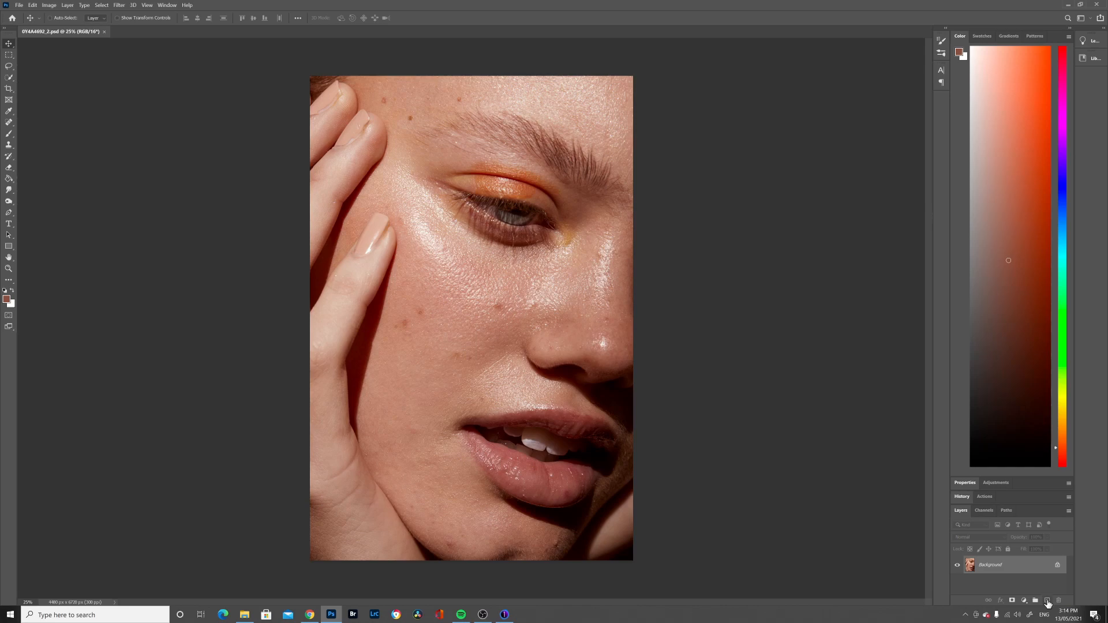
# Add an empty layer above the background and name it Healing.
pyautogui.click(1046, 601)
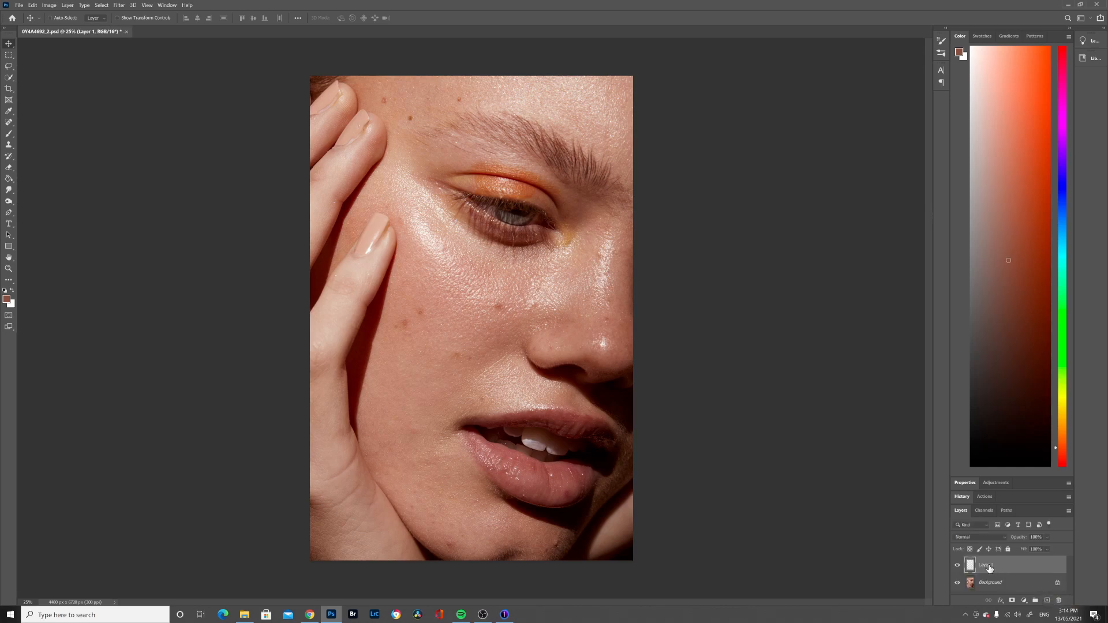
pyautogui.doubleClick(987, 566)
pyautogui.write('Healing')
pyautogui.press('Return')
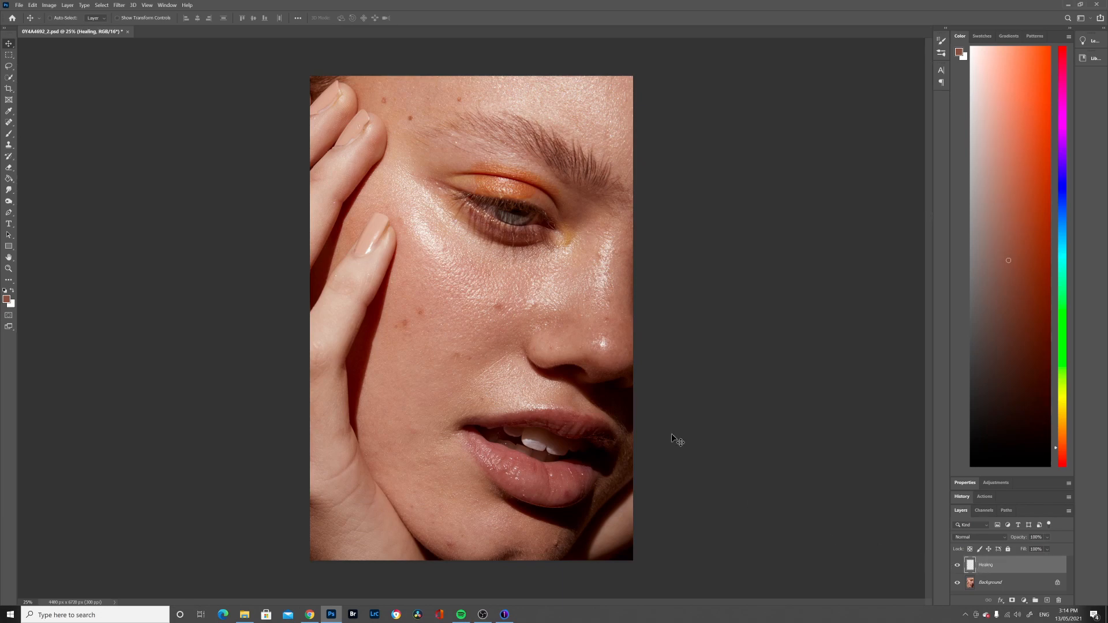
# Add a Curves adjustment layer that brightens the image, raising the curve point at input 154 to output 191.
pyautogui.click(1024, 601)
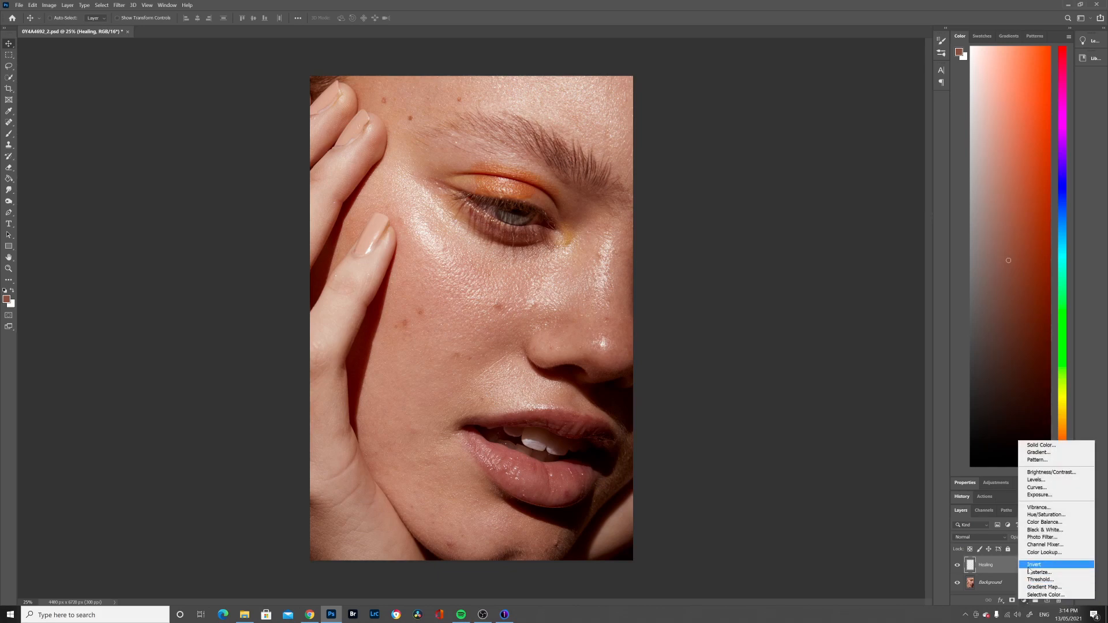
pyautogui.click(1038, 487)
pyautogui.moveTo(1039, 460); pyautogui.dragTo(1038, 457)
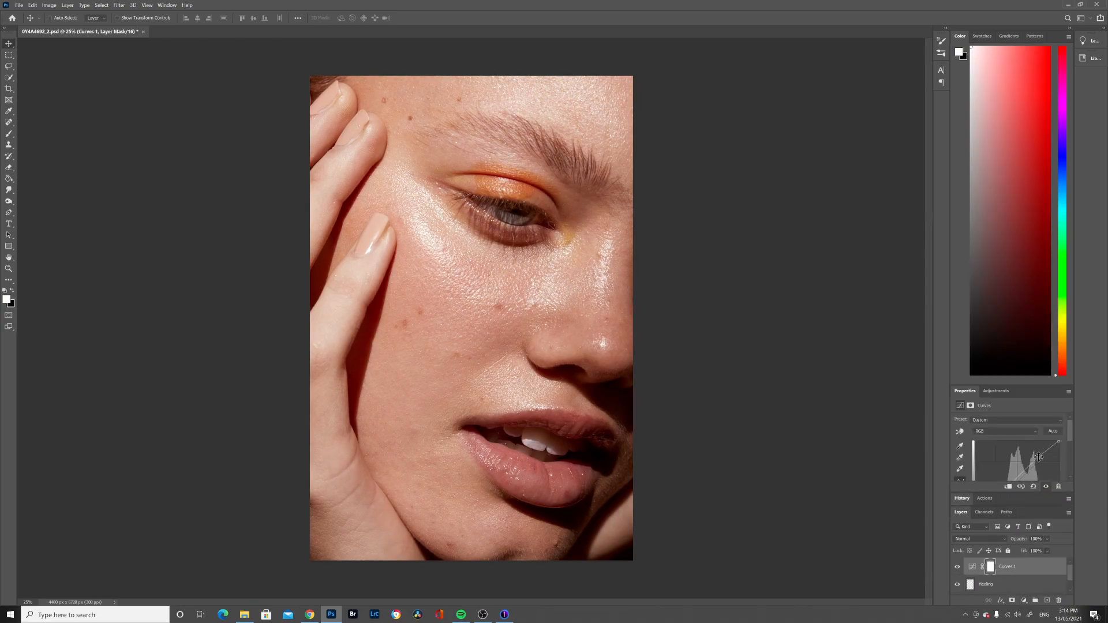
pyautogui.moveTo(1022, 386); pyautogui.dragTo(1022, 303)
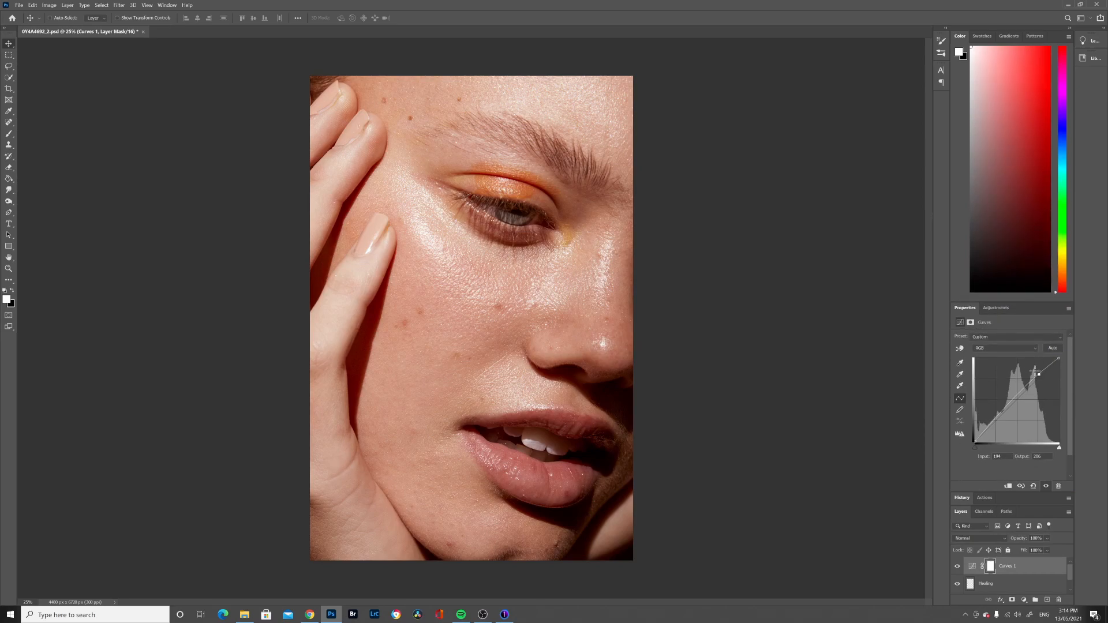
pyautogui.moveTo(1033, 377); pyautogui.dragTo(1026, 379)
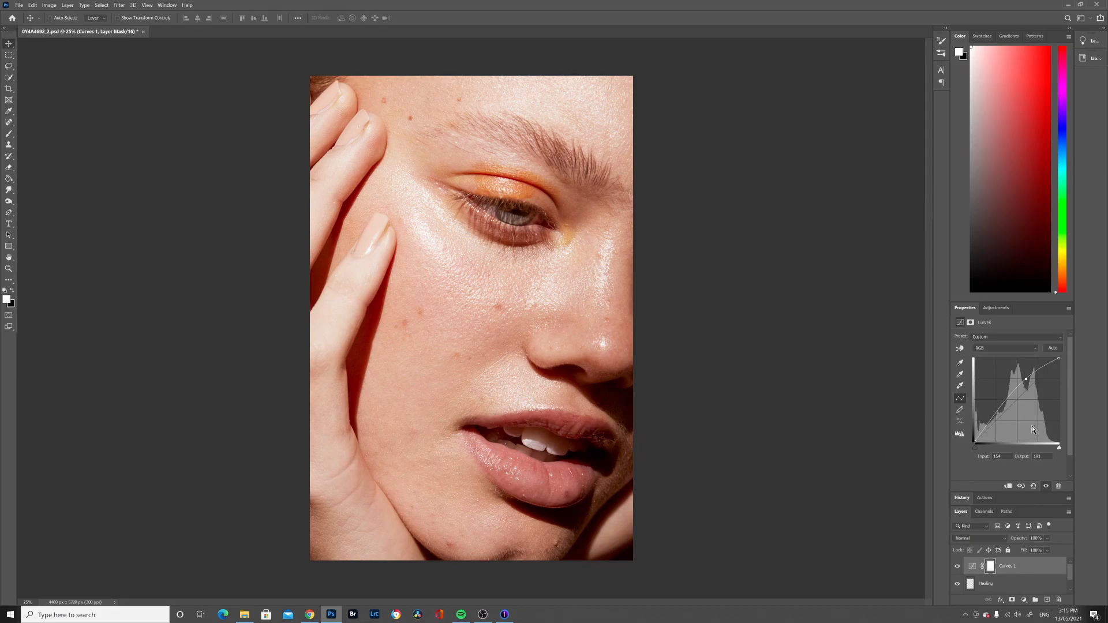
# Invert the brightening curve's layer mask to black and rename the layer Dodge.
pyautogui.hotkey('ctrl', 'i')
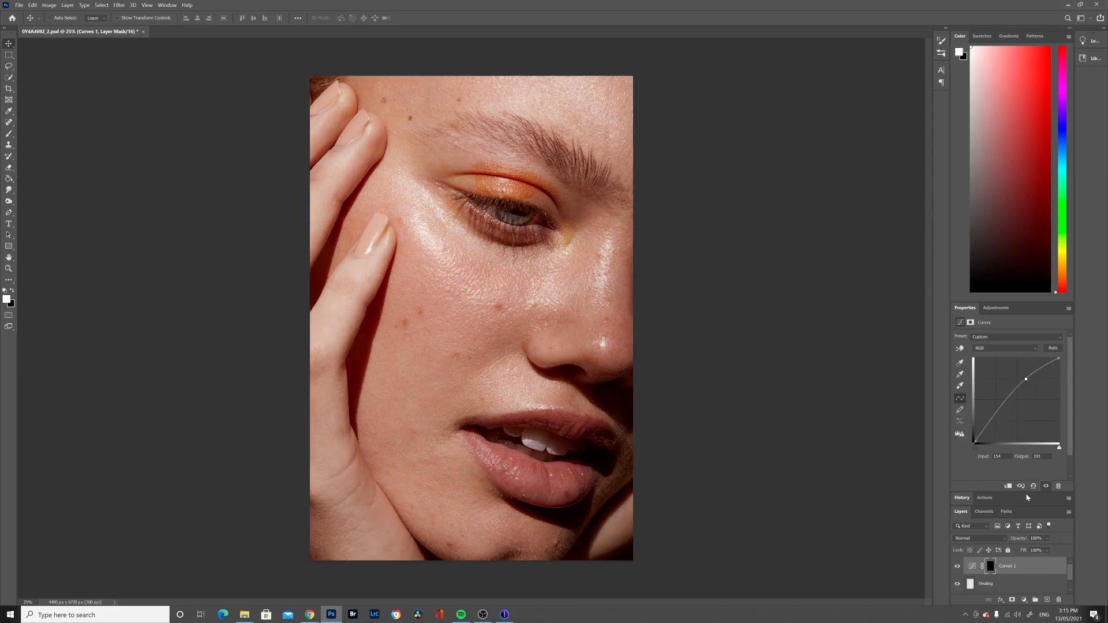
pyautogui.doubleClick(1007, 566)
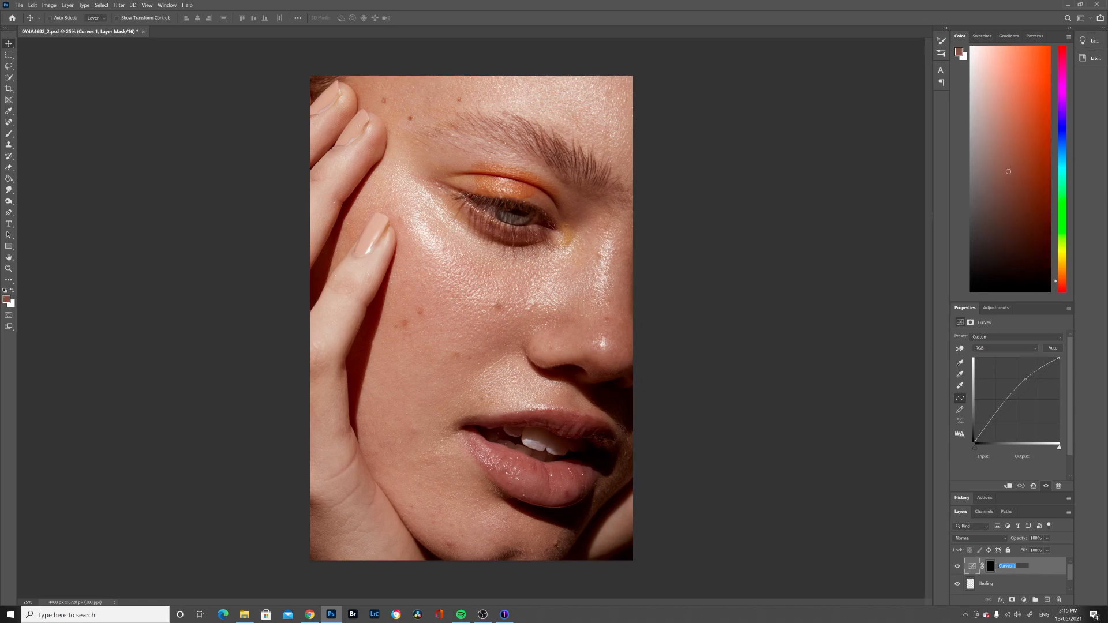
pyautogui.write('Dodge')
pyautogui.press('Return')
# Add a second Curves adjustment layer above Dodge and pull its midtones down to darken the image.
pyautogui.click(1024, 600)
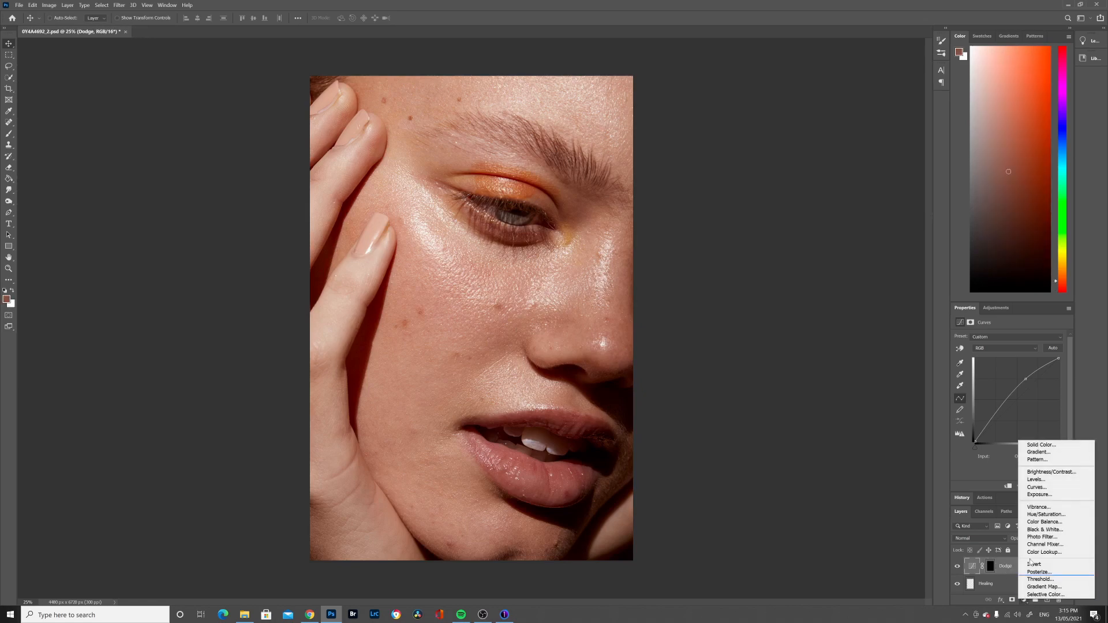
pyautogui.click(1036, 488)
pyautogui.moveTo(1027, 398); pyautogui.dragTo(1028, 404)
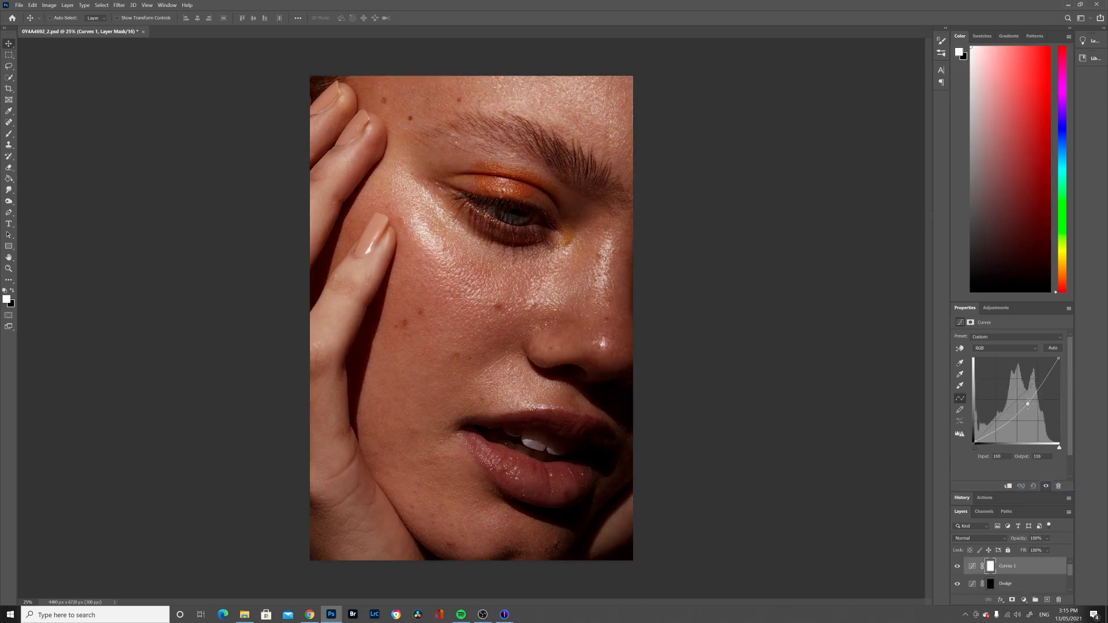
# Invert the darkening curve's layer mask to black and rename the layer Burn.
pyautogui.hotkey('ctrl', 'i')
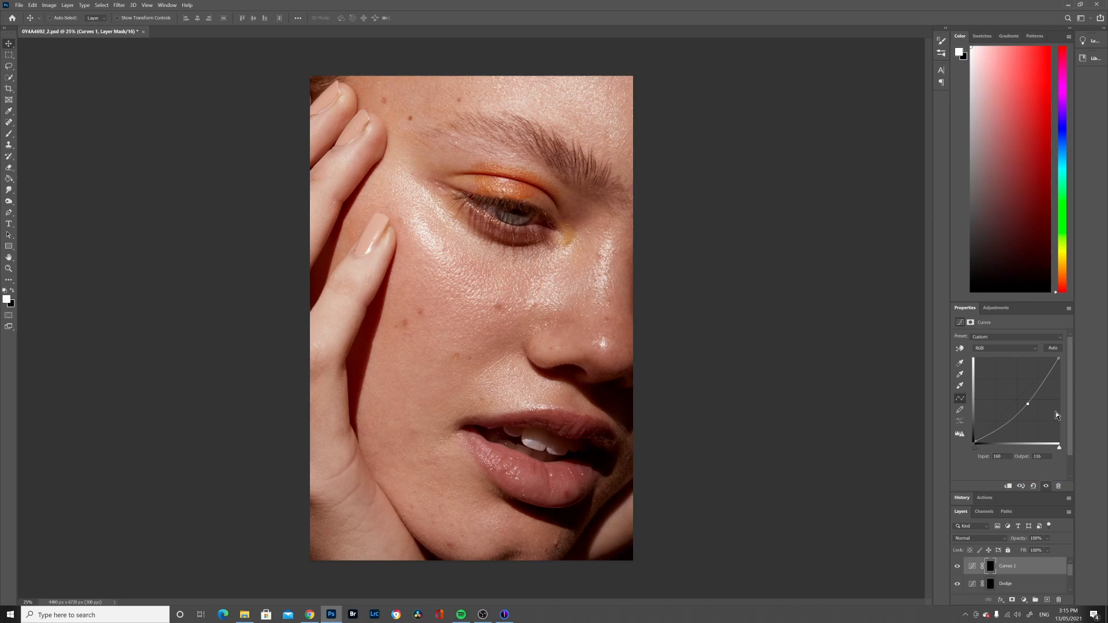
pyautogui.doubleClick(1010, 566)
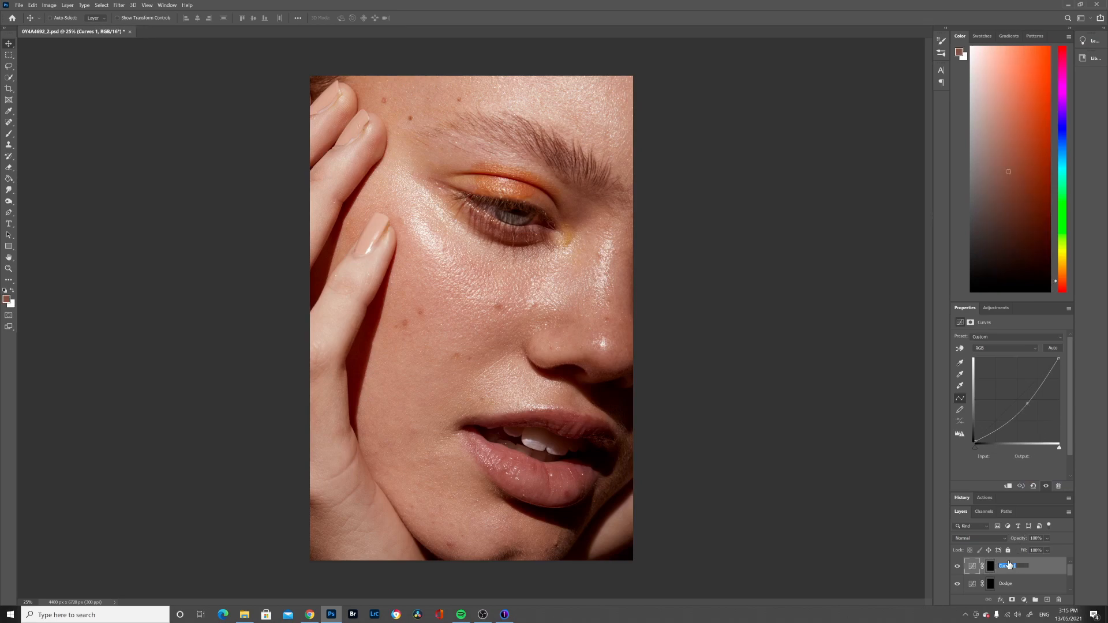
pyautogui.write('Burn')
pyautogui.press('Return')
# Select the Healing layer and enlarge the layer list to fit the whole layer stack.
pyautogui.scroll(-2, 1008, 566)
pyautogui.click(1004, 569)
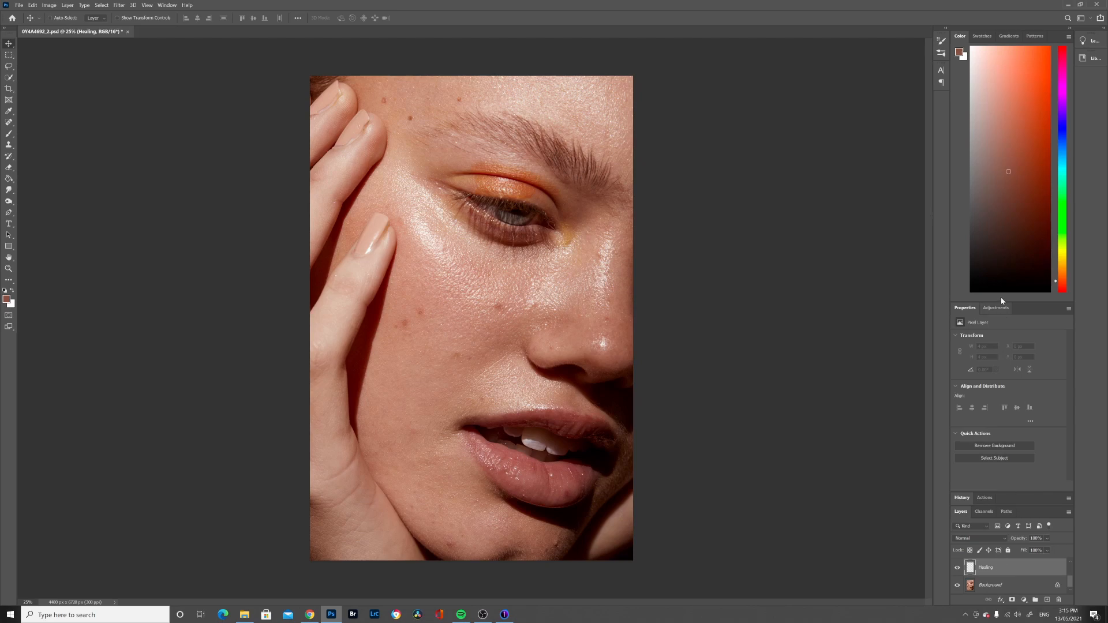
pyautogui.moveTo(1000, 301); pyautogui.dragTo(1002, 120)
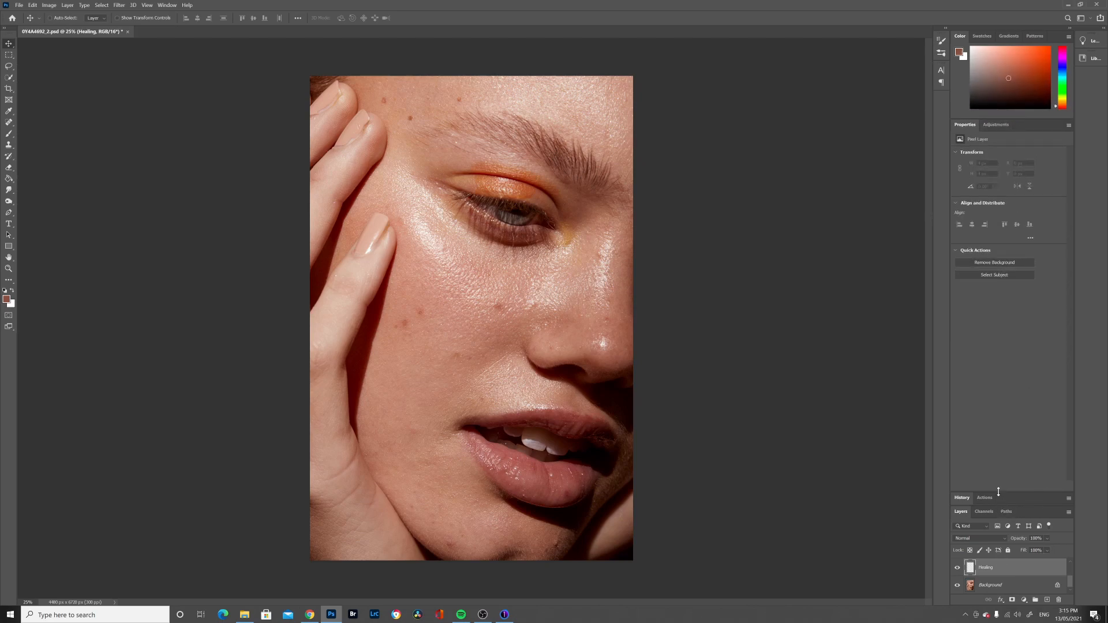
pyautogui.moveTo(1001, 494)
pyautogui.mouseDown()
pyautogui.moveTo(1003, 347)
pyautogui.moveTo(1001, 423)
pyautogui.mouseUp()
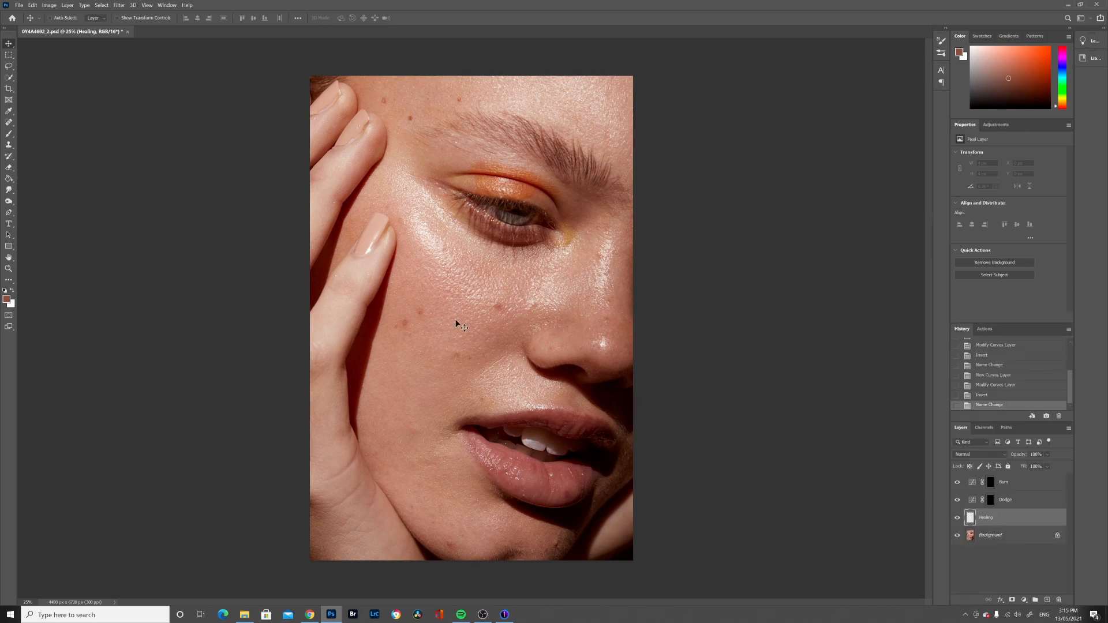
# Heal the small blemishes on the cheek between the nostril and mouth corner with the Spot Healing Brush, working at 50% zoom.
pyautogui.click(8, 269)
pyautogui.click(496, 349)
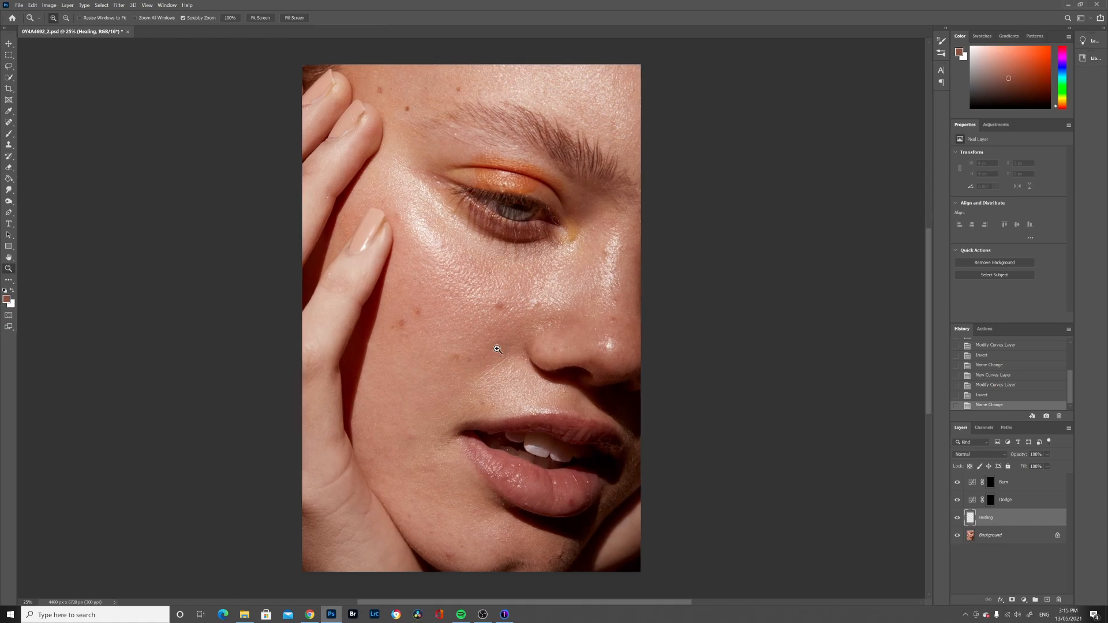
pyautogui.scroll(3, 545, 404)
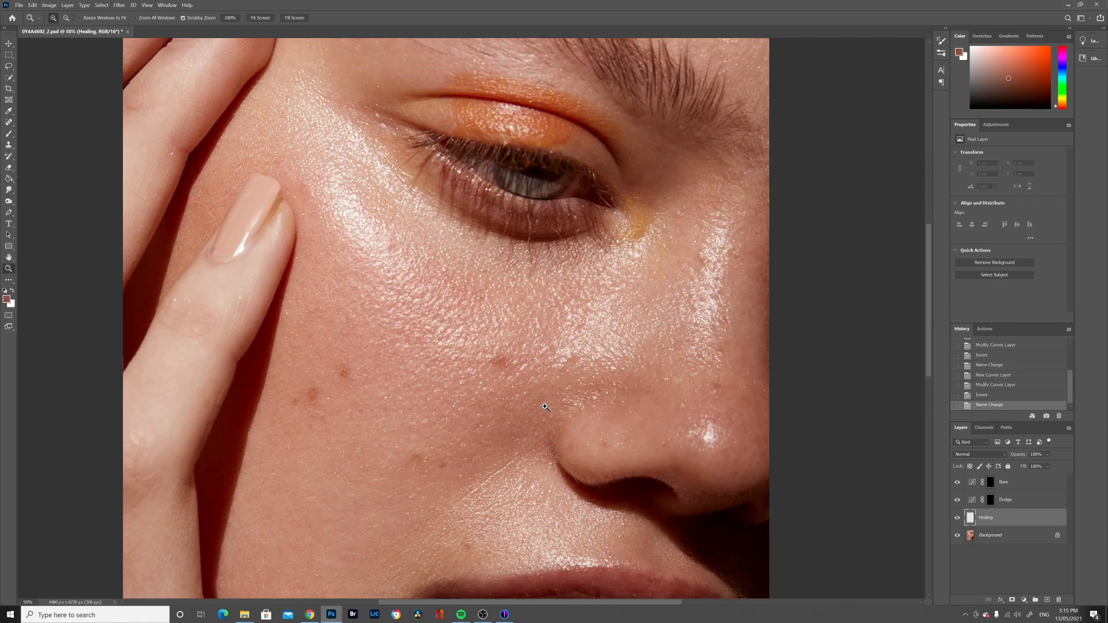
pyautogui.scroll(2, 546, 407)
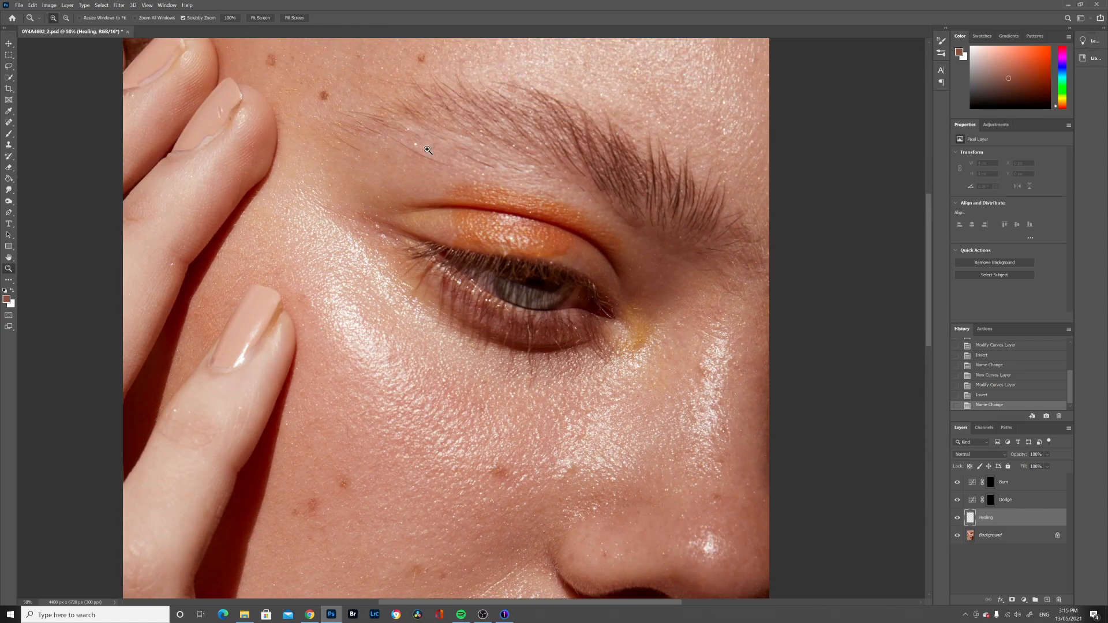
pyautogui.scroll(-5, 603, 397)
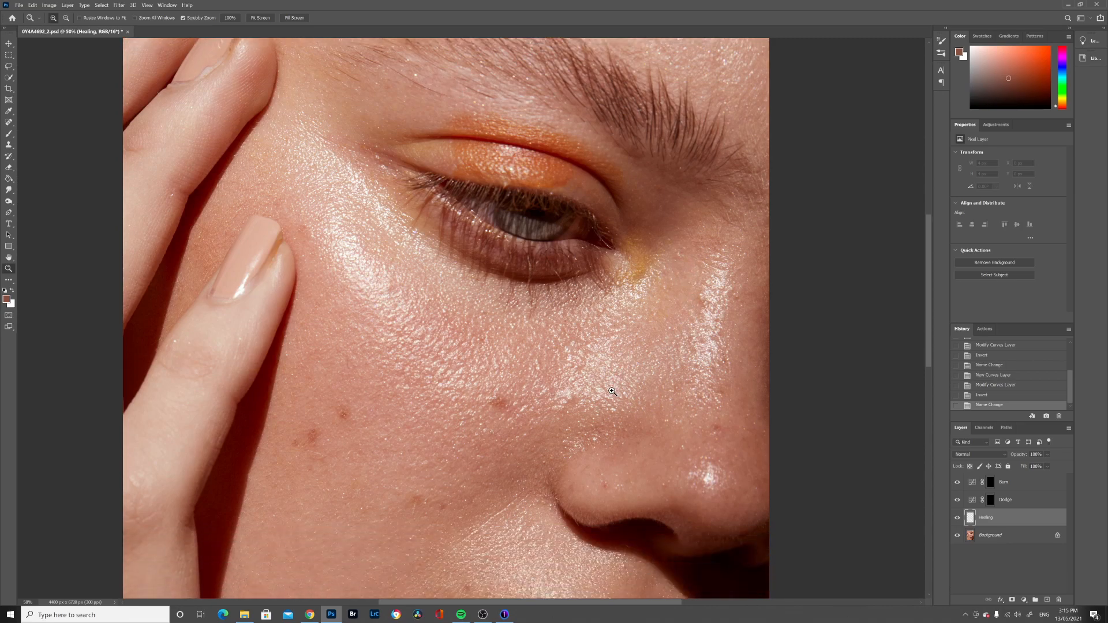
pyautogui.scroll(-3, 603, 397)
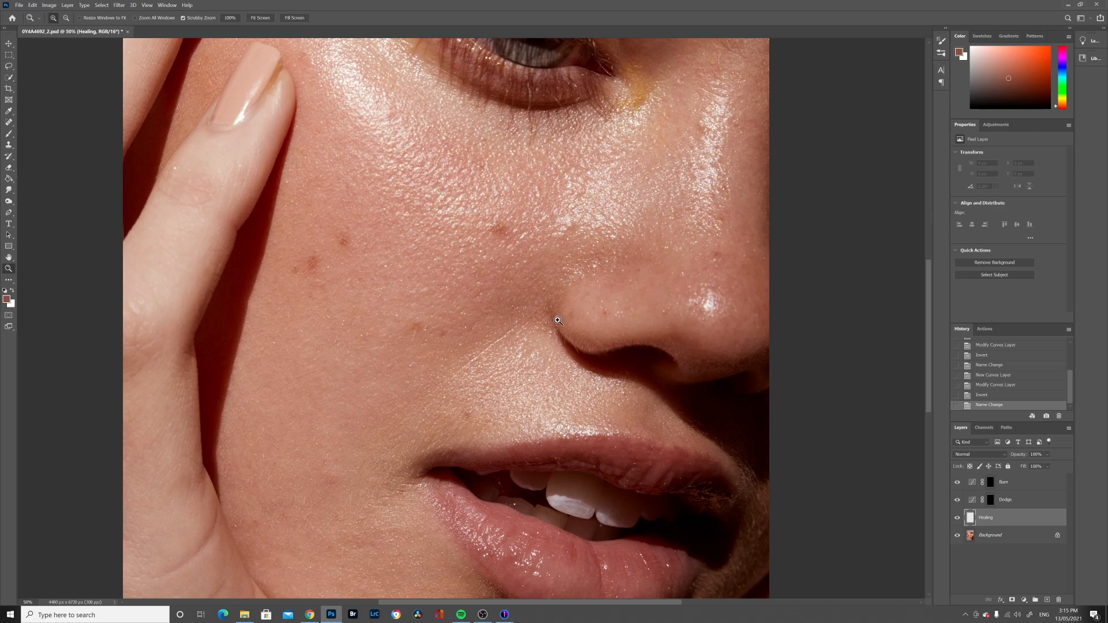
pyautogui.click(9, 125)
pyautogui.rightClick(12, 124)
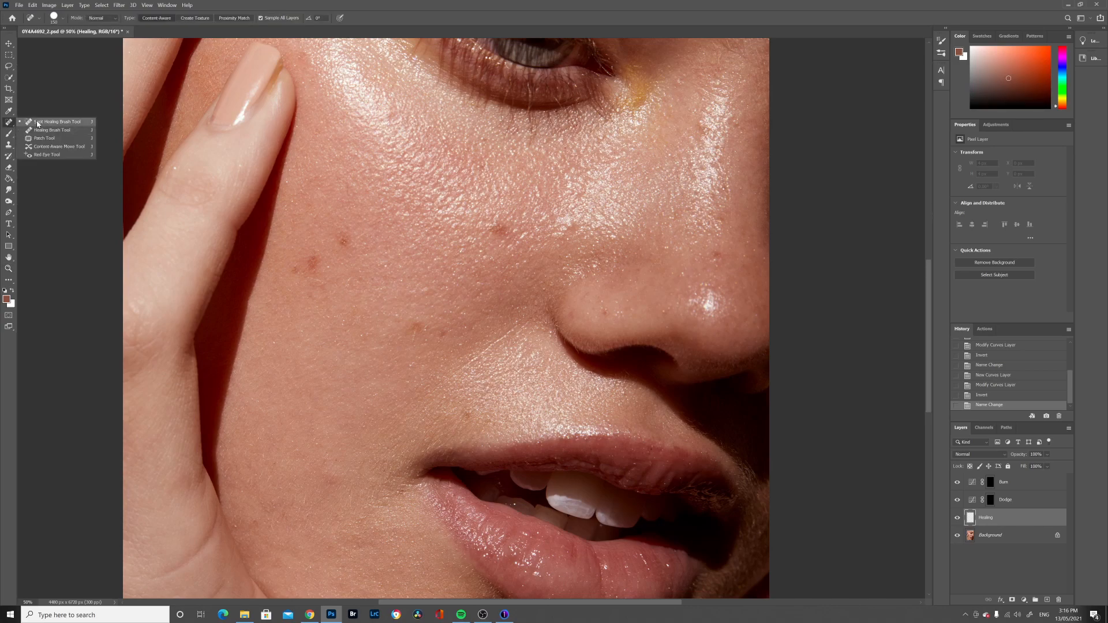
pyautogui.click(38, 123)
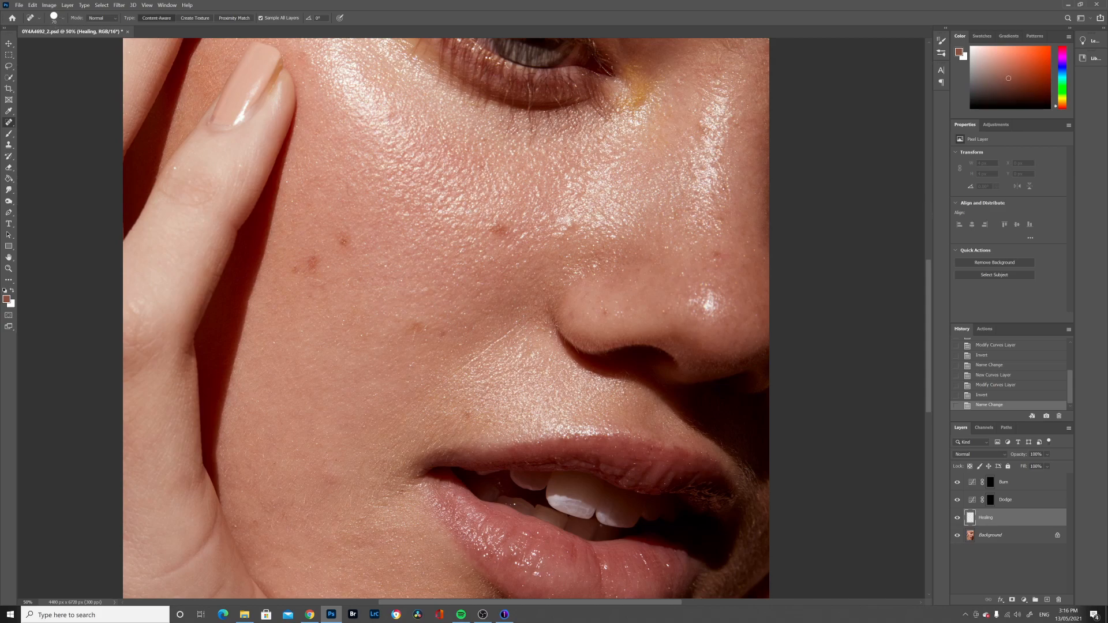
pyautogui.moveTo(528, 317); pyautogui.dragTo(423, 398)
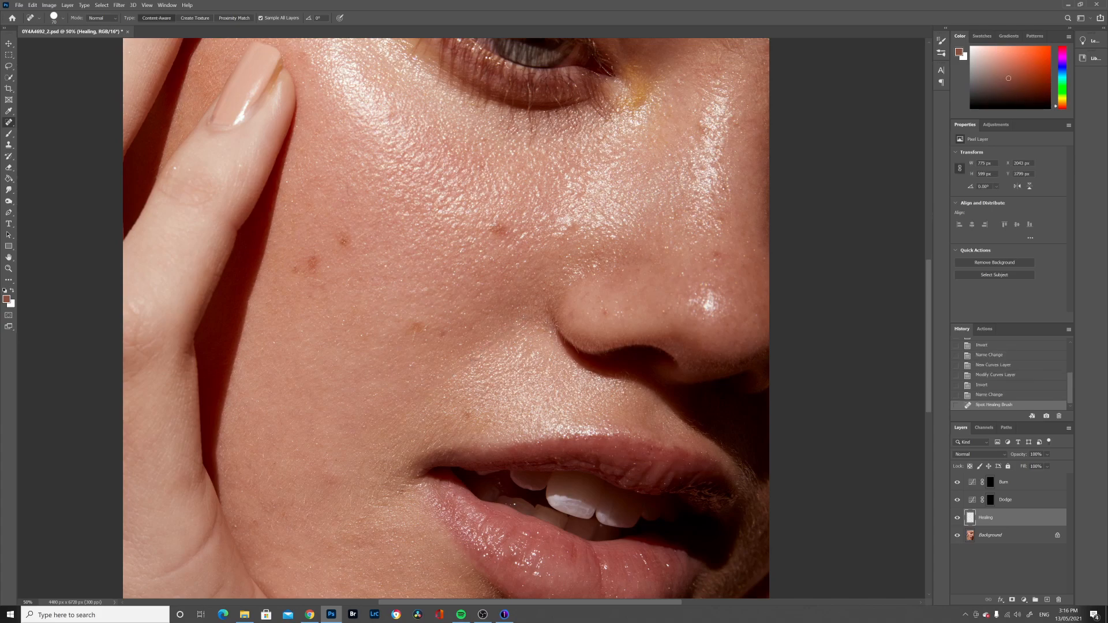
pyautogui.moveTo(530, 317); pyautogui.dragTo(465, 363)
# Heal the spots on the nostril, the nose and the skin near the inner corner of the eye.
pyautogui.moveTo(931, 324); pyautogui.dragTo(935, 286)
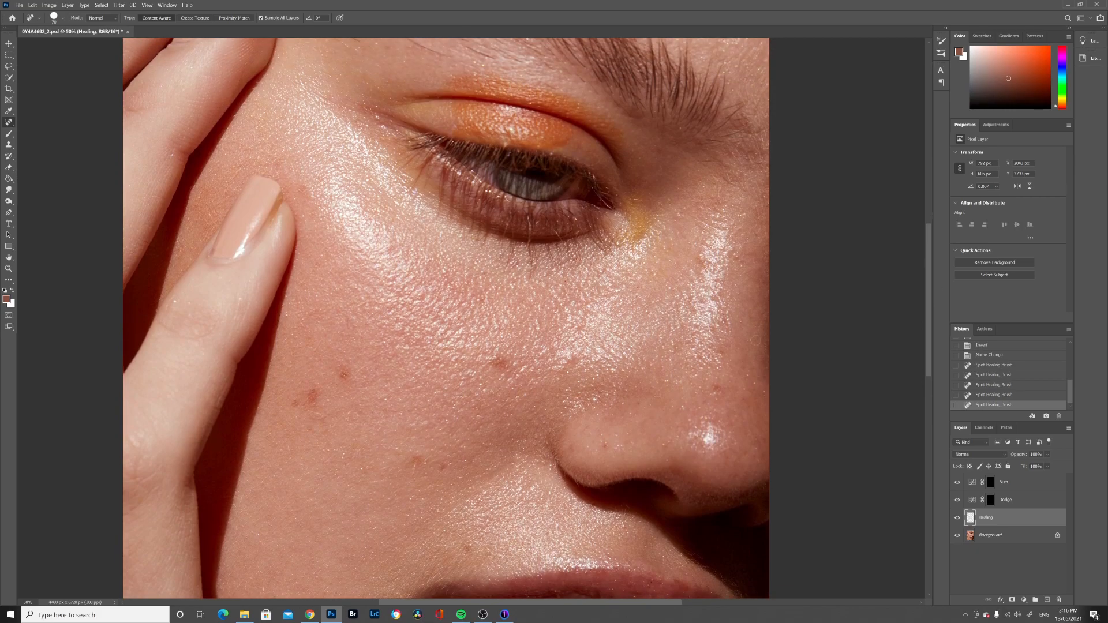
pyautogui.moveTo(571, 445); pyautogui.dragTo(586, 432)
pyautogui.moveTo(605, 441)
pyautogui.mouseDown()
pyautogui.moveTo(664, 444)
pyautogui.moveTo(682, 406)
pyautogui.moveTo(710, 414)
pyautogui.mouseUp()
pyautogui.moveTo(744, 379); pyautogui.dragTo(748, 372)
pyautogui.scroll(5, 929, 321)
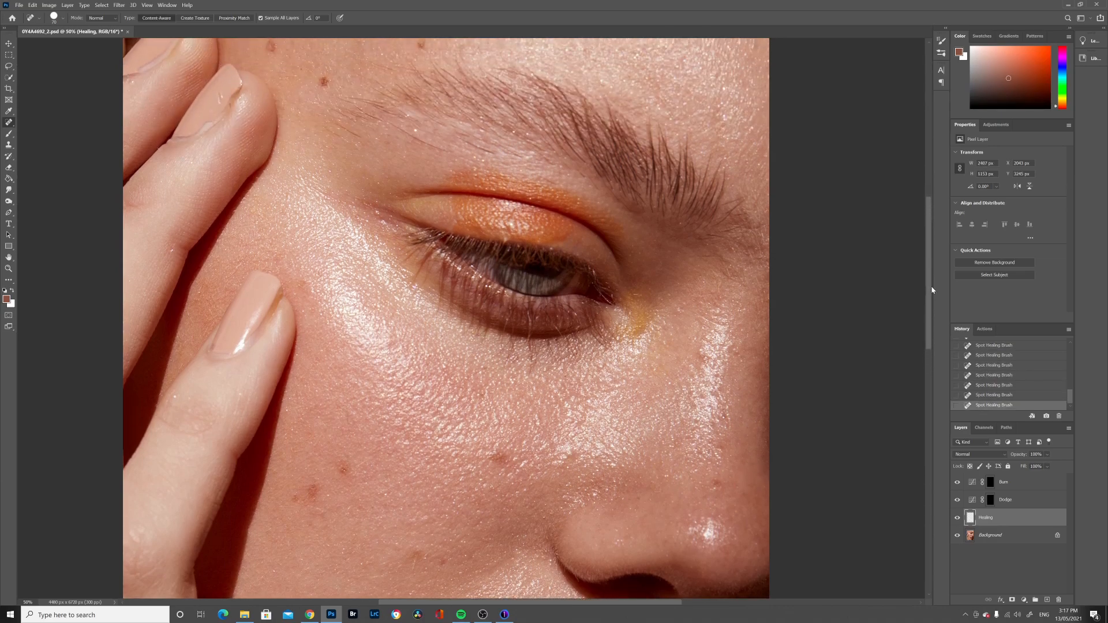
pyautogui.moveTo(673, 353); pyautogui.dragTo(681, 358)
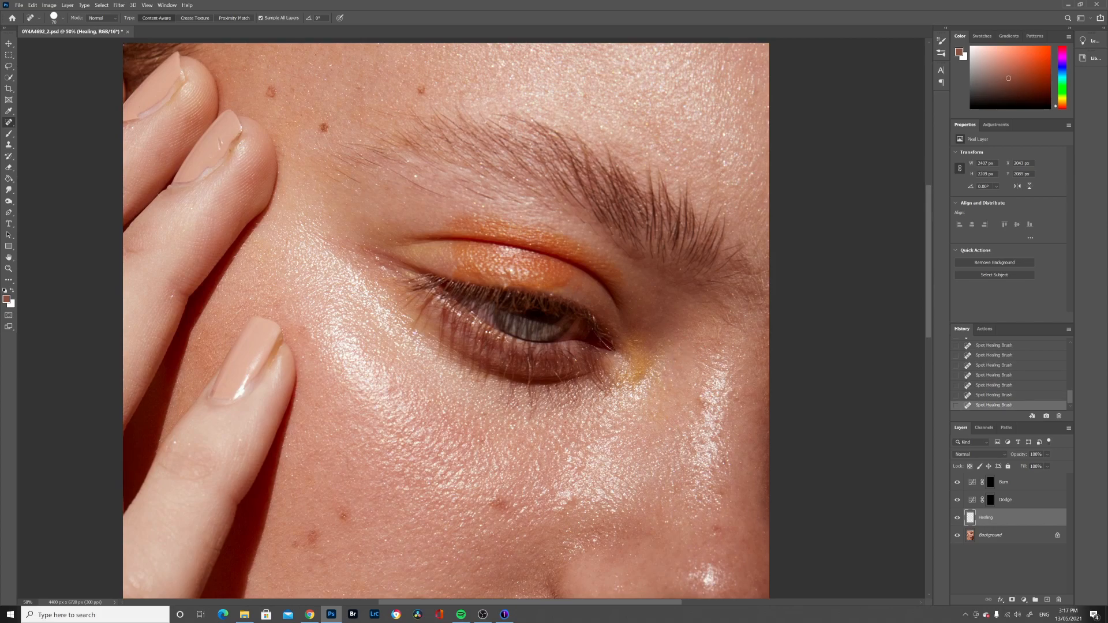
# Remove the stray hairs and marks below and above the outer half of the eyebrow with spot healing.
pyautogui.moveTo(343, 172)
pyautogui.mouseDown()
pyautogui.moveTo(366, 185)
pyautogui.moveTo(399, 173)
pyautogui.moveTo(452, 197)
pyautogui.mouseUp()
pyautogui.moveTo(390, 180)
pyautogui.mouseDown()
pyautogui.moveTo(492, 199)
pyautogui.moveTo(480, 188)
pyautogui.moveTo(518, 204)
pyautogui.moveTo(512, 196)
pyautogui.mouseUp()
pyautogui.moveTo(320, 180); pyautogui.dragTo(347, 167)
pyautogui.moveTo(392, 115); pyautogui.dragTo(413, 112)
# Heal the blemishes along the lower edge of the chin and on the lower cheek beside the mouth.
pyautogui.scroll(-5, 835, 289)
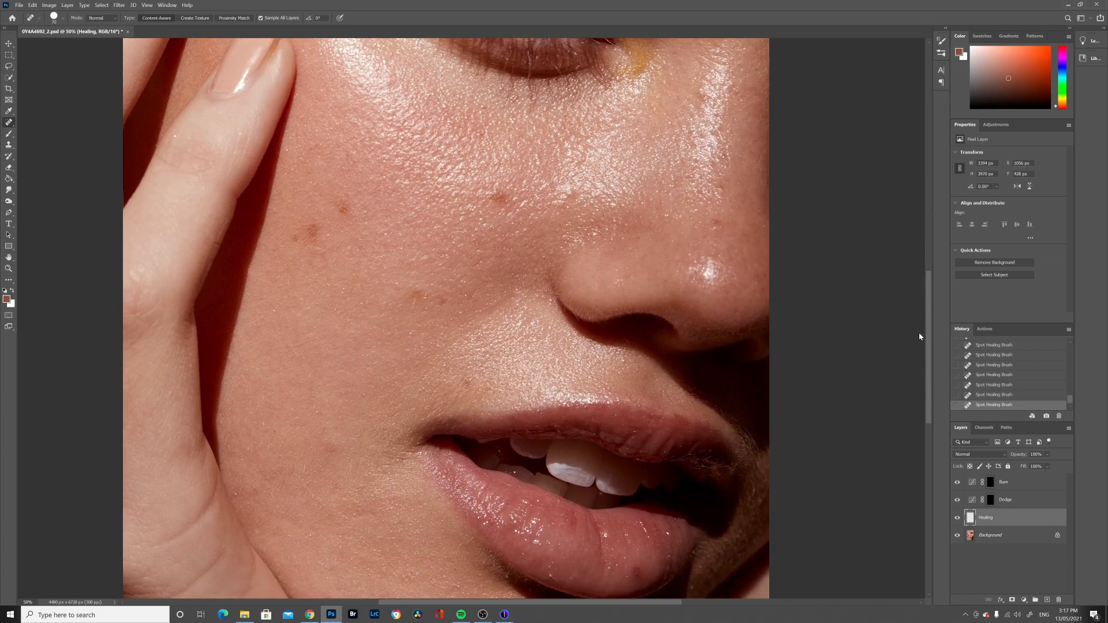
pyautogui.scroll(-2, 836, 289)
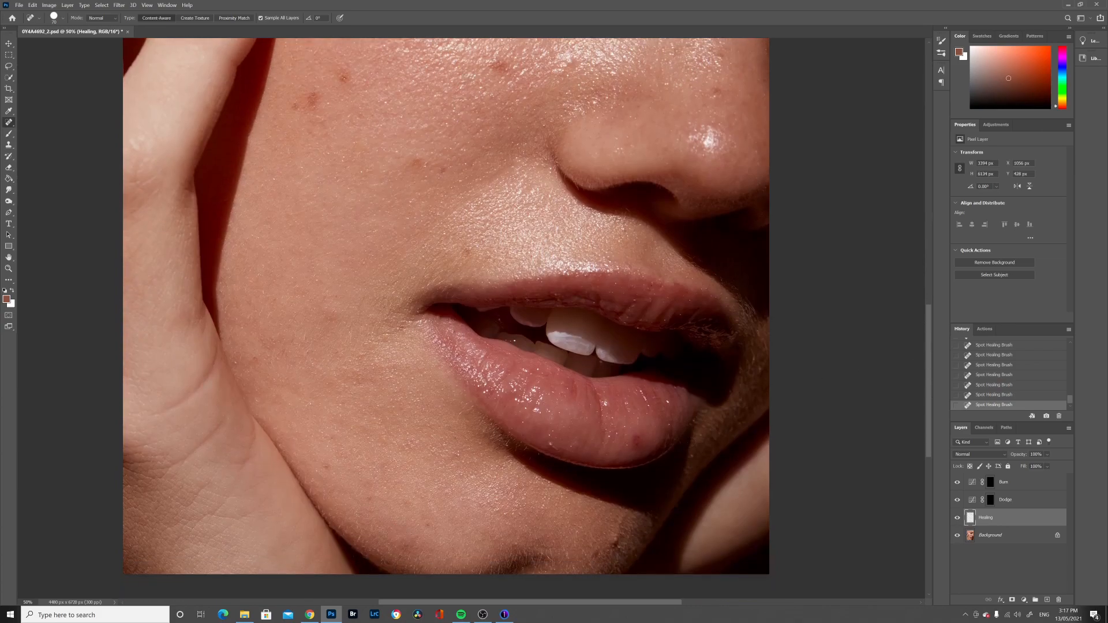
pyautogui.moveTo(397, 545); pyautogui.dragTo(413, 547)
pyautogui.moveTo(611, 536)
pyautogui.mouseDown()
pyautogui.moveTo(627, 565)
pyautogui.moveTo(599, 558)
pyautogui.mouseUp()
pyautogui.moveTo(323, 304); pyautogui.dragTo(312, 365)
pyautogui.moveTo(349, 327); pyautogui.dragTo(351, 343)
# Heal the marks on the lower lip and the small spots between the lip and jawline.
pyautogui.moveTo(484, 422)
pyautogui.mouseDown()
pyautogui.moveTo(496, 444)
pyautogui.moveTo(554, 435)
pyautogui.mouseUp()
pyautogui.moveTo(634, 435); pyautogui.dragTo(640, 450)
pyautogui.moveTo(370, 479); pyautogui.dragTo(367, 507)
pyautogui.moveTo(385, 460); pyautogui.dragTo(387, 470)
pyautogui.moveTo(455, 459); pyautogui.dragTo(461, 449)
pyautogui.moveTo(330, 428); pyautogui.dragTo(331, 445)
# Clean up the skin above the mouth corner and the textured patch on the cheek beside the upper nose.
pyautogui.moveTo(928, 356); pyautogui.dragTo(898, 325)
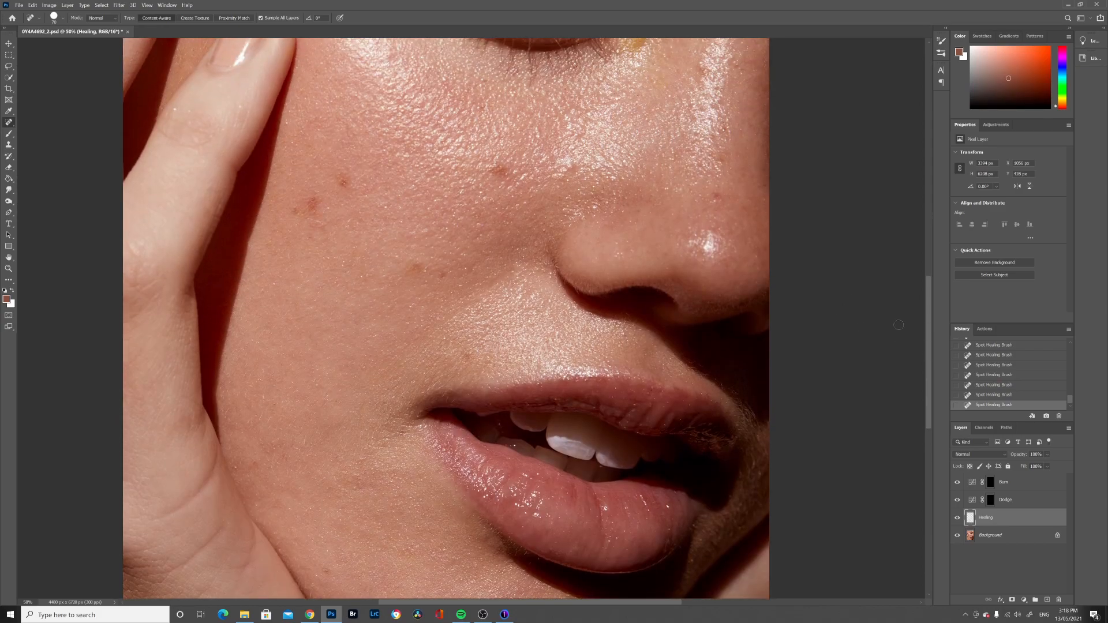
pyautogui.moveTo(418, 396)
pyautogui.mouseDown()
pyautogui.moveTo(430, 371)
pyautogui.moveTo(434, 383)
pyautogui.moveTo(445, 375)
pyautogui.mouseUp()
pyautogui.click(428, 379)
pyautogui.click(431, 389)
pyautogui.moveTo(929, 303); pyautogui.dragTo(929, 236)
pyautogui.click(571, 401)
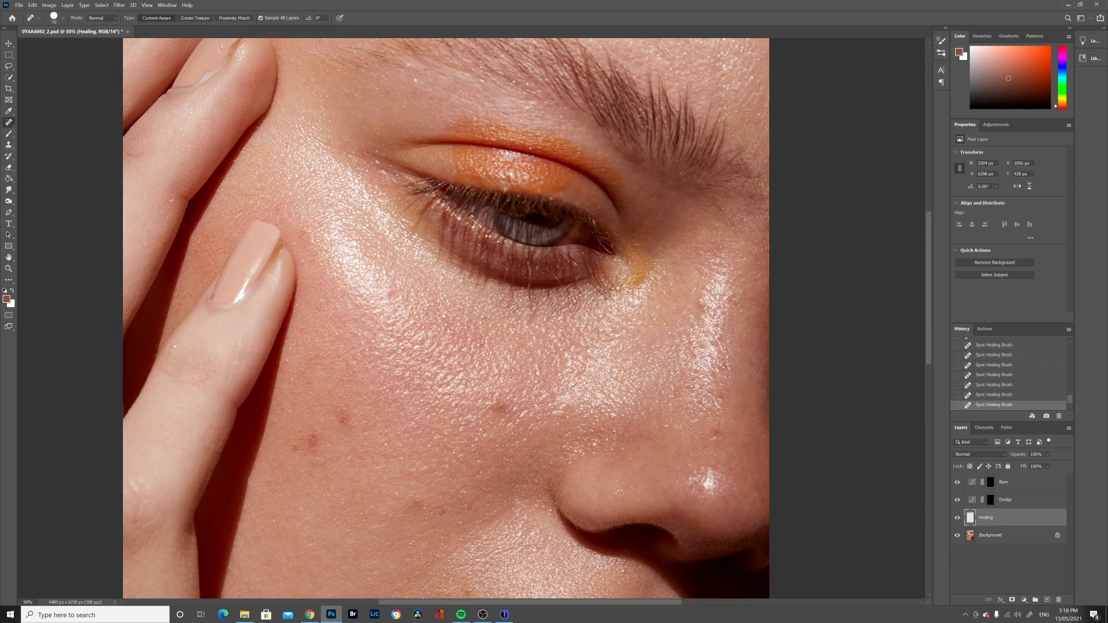
pyautogui.moveTo(561, 410); pyautogui.dragTo(571, 407)
# Target the Dodge layer's mask and set up a soft round Brush with 1% flow.
pyautogui.click(1004, 505)
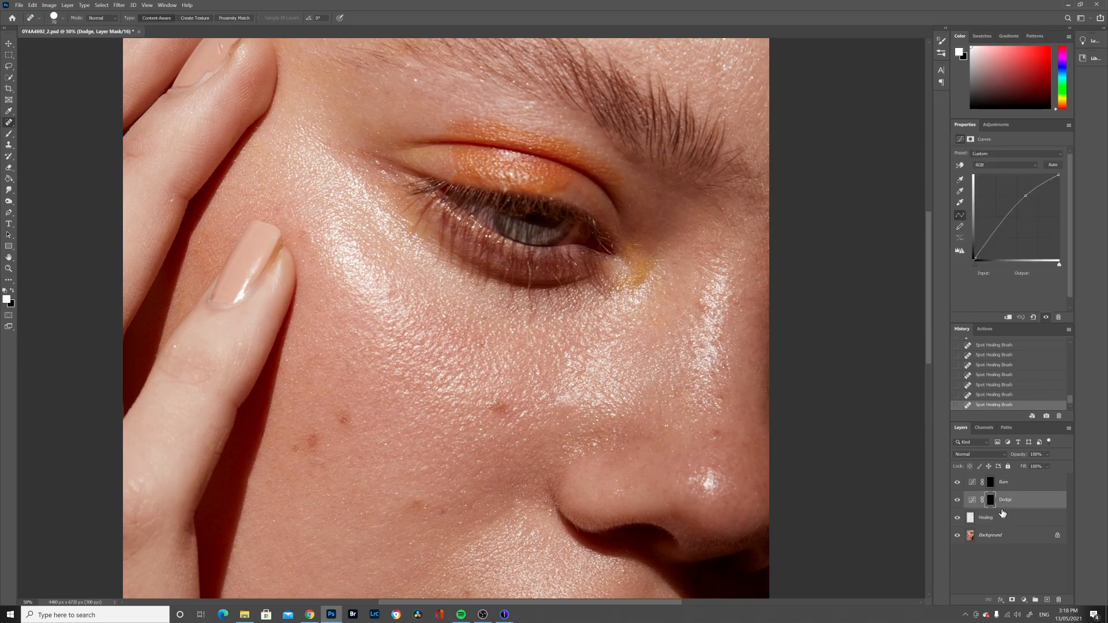
pyautogui.click(9, 133)
pyautogui.click(63, 18)
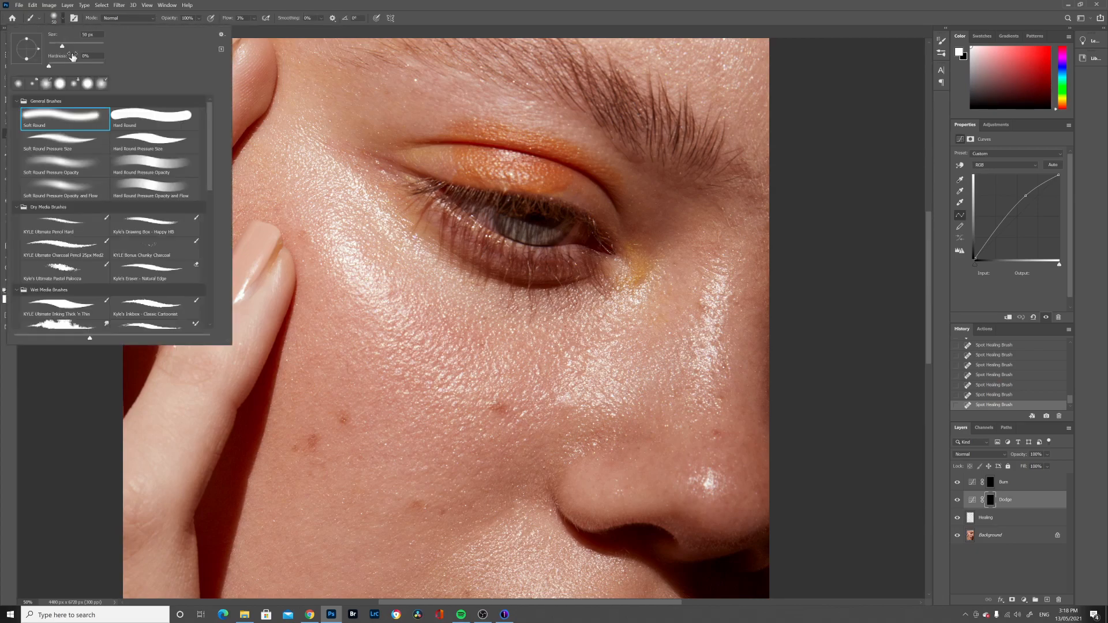
pyautogui.click(63, 21)
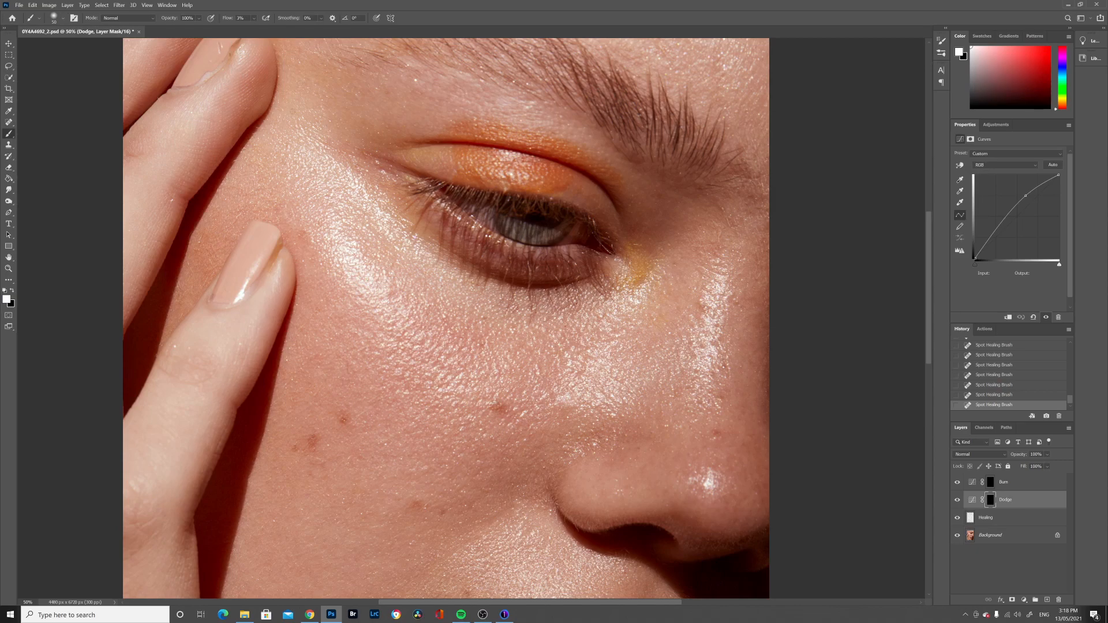
pyautogui.click(254, 20)
pyautogui.moveTo(254, 27); pyautogui.dragTo(248, 29)
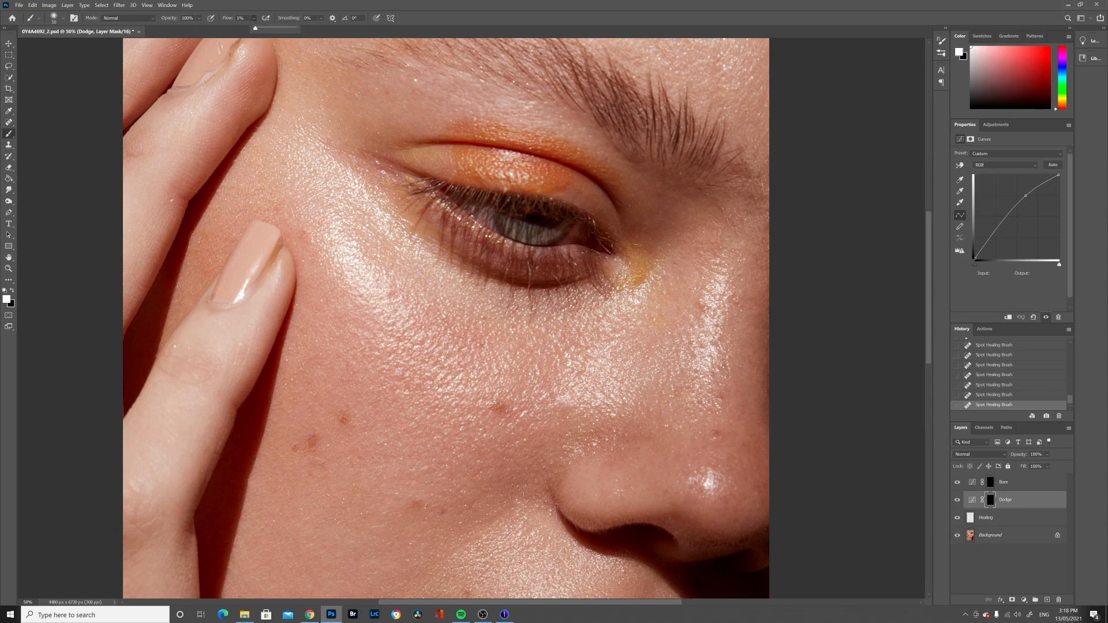
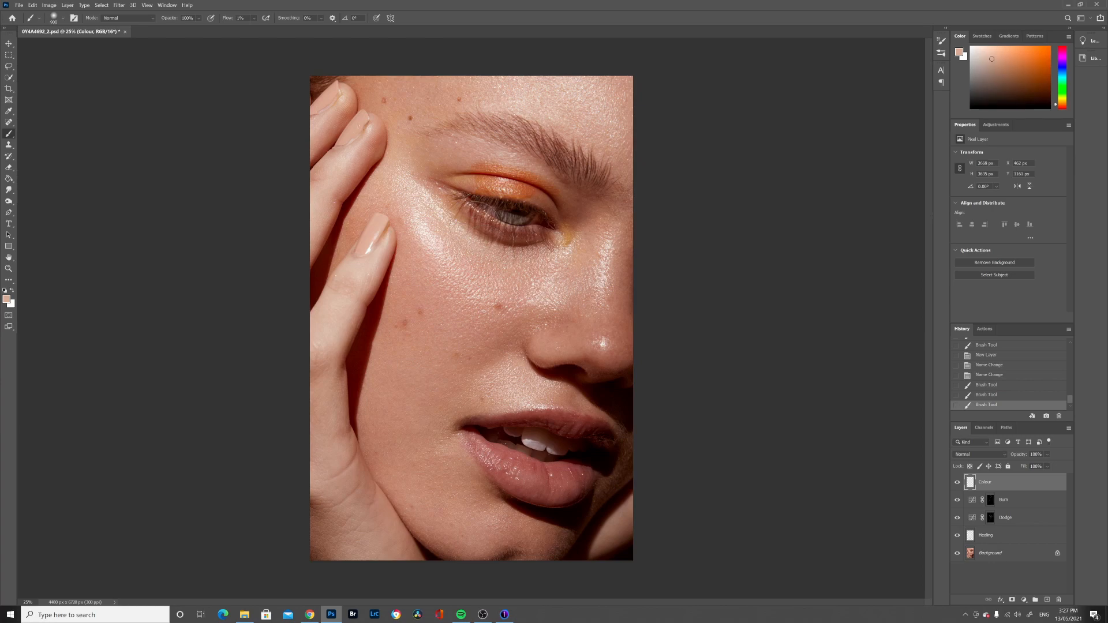
# Paint sampled skin tones over the cheek, jaw and lower hand on the Colour layer to even out the colour.
pyautogui.click(496, 346)
pyautogui.keyDown('alt'); pyautogui.click(488, 335); pyautogui.keyUp('alt')
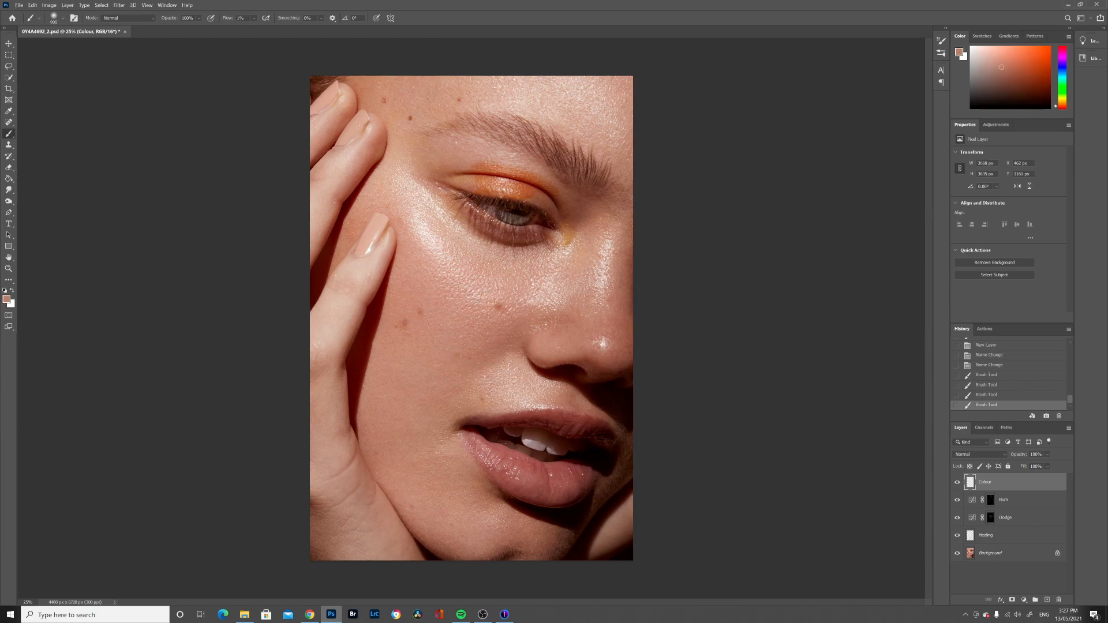
pyautogui.click(424, 424)
pyautogui.keyDown('alt'); pyautogui.click(410, 435); pyautogui.keyUp('alt')
pyautogui.click(346, 507)
# Reduce the brush to 500 px and blend sampled skin tones over the fingers and the cheek beside the nose.
pyautogui.keyDown('alt'); pyautogui.click(368, 196); pyautogui.keyUp('alt')
pyautogui.press('[')
pyautogui.press('[')
pyautogui.press('[')
pyautogui.press('[')
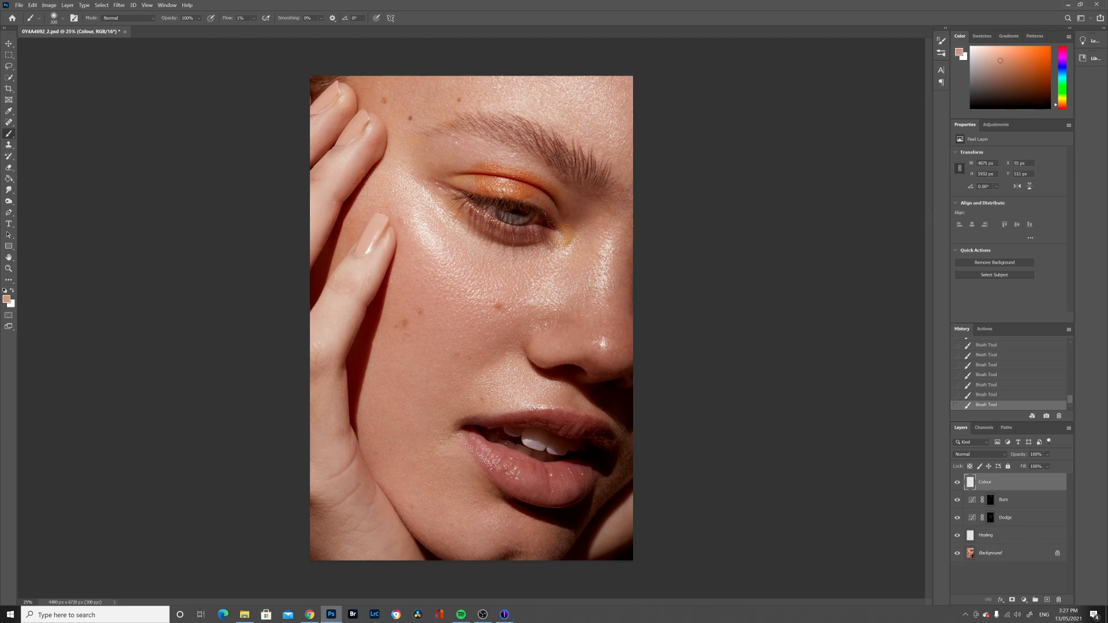
pyautogui.keyDown('alt'); pyautogui.click(548, 303); pyautogui.keyUp('alt')
# Even out the forehead and nose colour by painting with tones sampled from the neighbouring skin.
pyautogui.keyDown('alt'); pyautogui.click(424, 108); pyautogui.keyUp('alt')
pyautogui.click(398, 53)
pyautogui.keyDown('alt'); pyautogui.click(634, 110); pyautogui.keyUp('alt')
pyautogui.moveTo(621, 78); pyautogui.dragTo(633, 76)
pyautogui.keyDown('alt'); pyautogui.click(601, 223); pyautogui.keyUp('alt')
pyautogui.keyDown('alt'); pyautogui.click(623, 317); pyautogui.keyUp('alt')
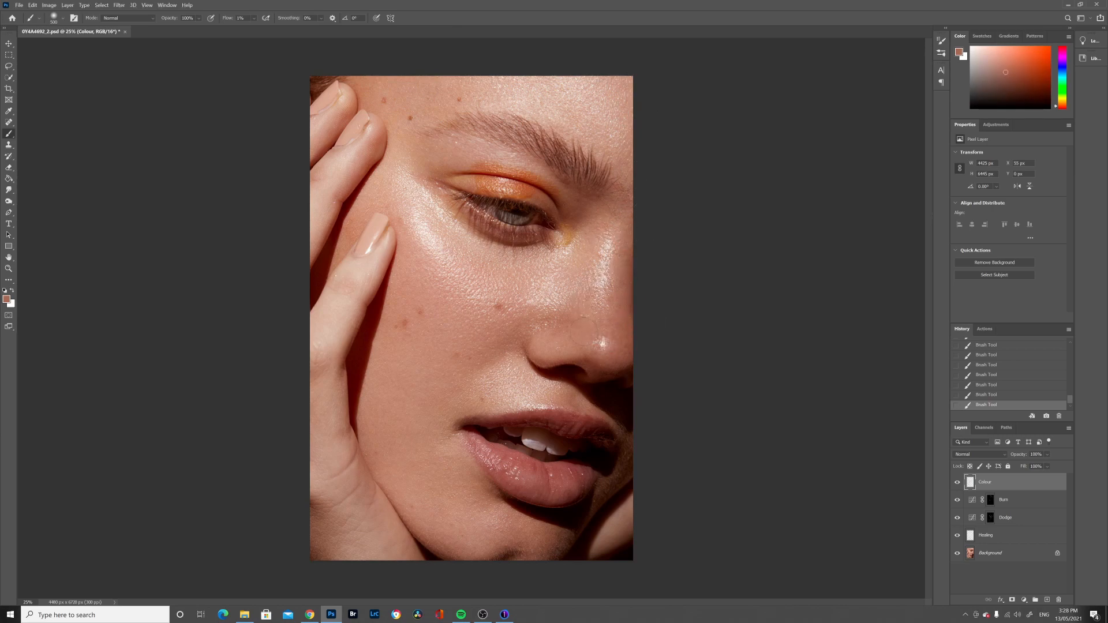
# Blend locally sampled tones over the upper lip area, lower cheek, chin, shaded face edge and temple.
pyautogui.keyDown('alt'); pyautogui.click(493, 404); pyautogui.keyUp('alt')
pyautogui.keyDown('alt'); pyautogui.click(493, 348); pyautogui.keyUp('alt')
pyautogui.keyDown('alt'); pyautogui.click(443, 496); pyautogui.keyUp('alt')
pyautogui.keyDown('alt'); pyautogui.click(548, 554); pyautogui.keyUp('alt')
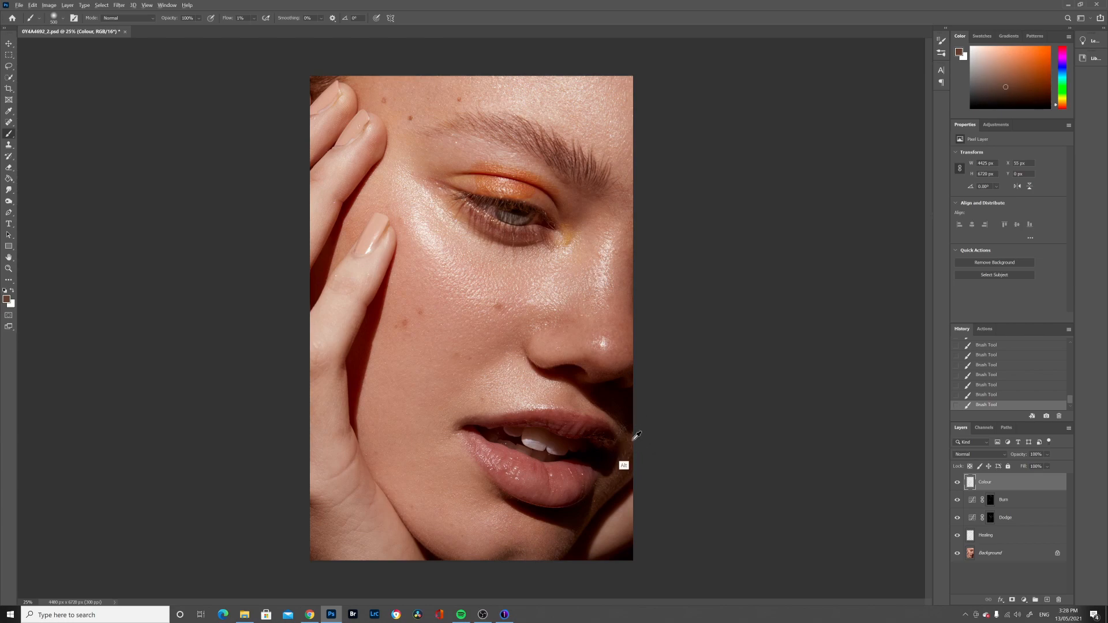
pyautogui.keyDown('alt'); pyautogui.click(622, 485); pyautogui.keyUp('alt')
pyautogui.keyDown('alt'); pyautogui.click(628, 177); pyautogui.keyUp('alt')
pyautogui.keyDown('alt'); pyautogui.click(395, 178); pyautogui.keyUp('alt')
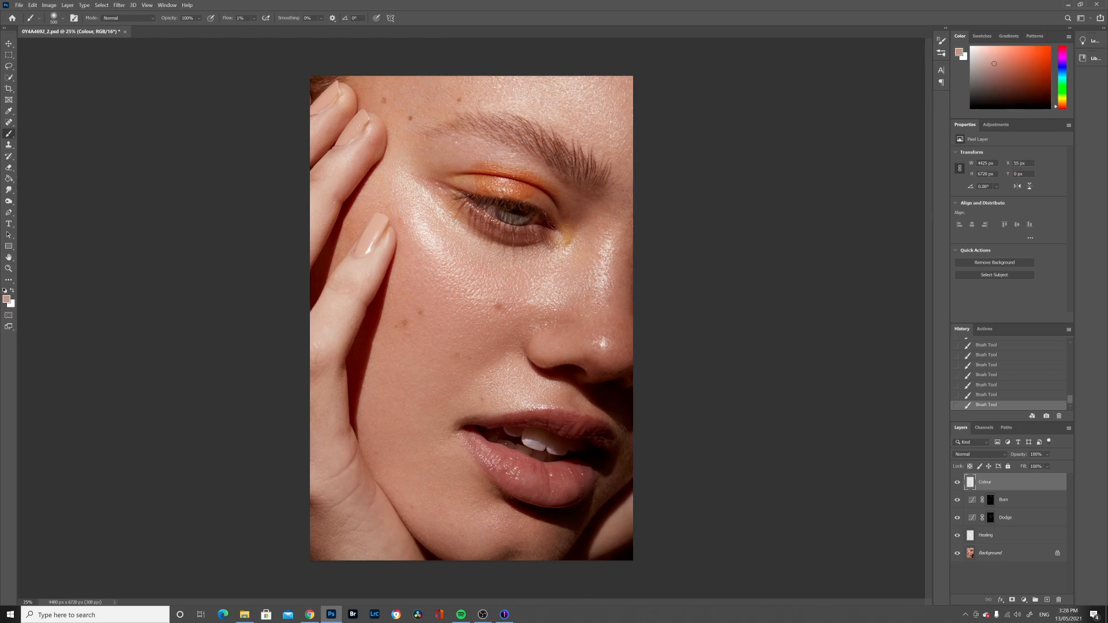
# Even out the chin and lower nose with sampled skin tones, undoing the unwanted chin stroke and repainting it.
pyautogui.keyDown('alt'); pyautogui.click(447, 483); pyautogui.keyUp('alt')
pyautogui.keyDown('alt'); pyautogui.click(495, 518); pyautogui.keyUp('alt')
pyautogui.hotkey('ctrl', 'z')
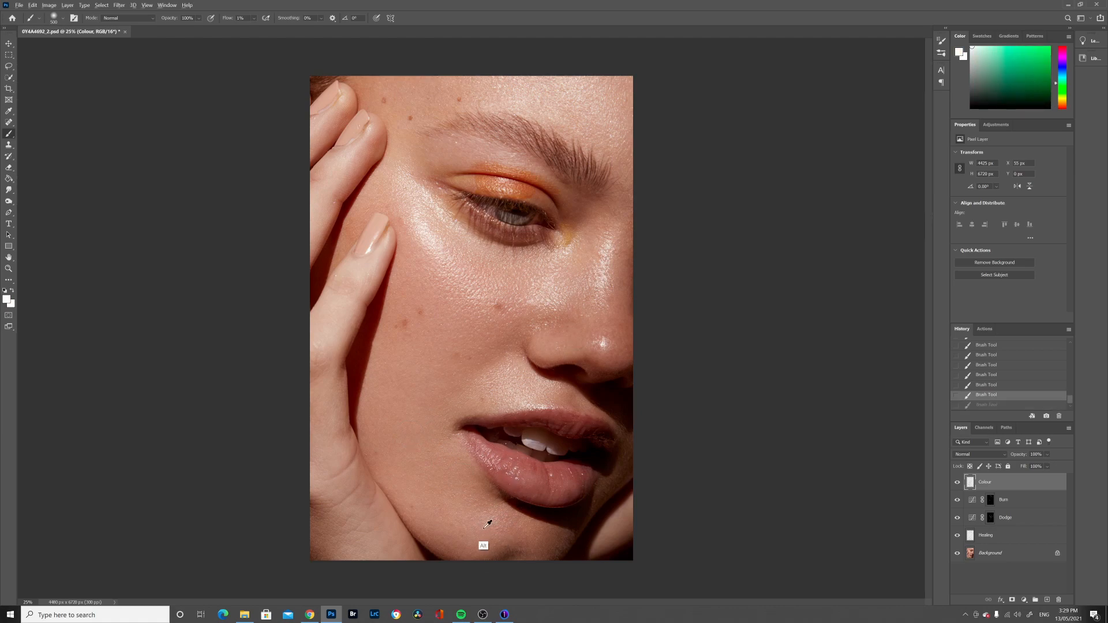
pyautogui.keyDown('alt'); pyautogui.click(483, 529); pyautogui.keyUp('alt')
pyautogui.moveTo(484, 528); pyautogui.dragTo(500, 520)
pyautogui.keyDown('alt'); pyautogui.click(600, 369); pyautogui.keyUp('alt')
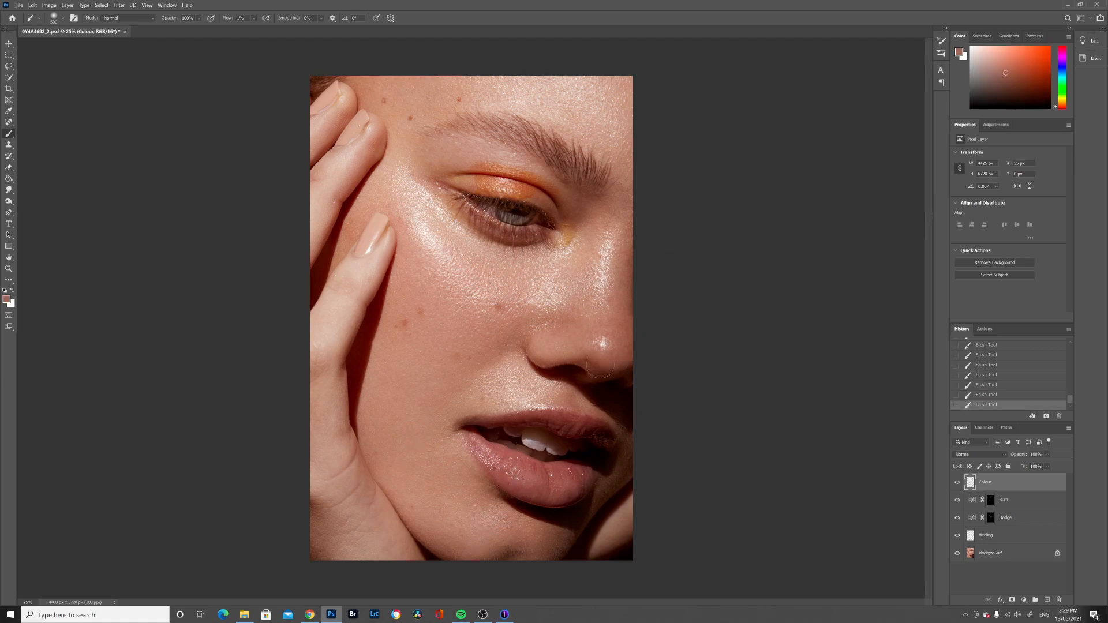
# Switch to the Healing layer and spot-heal the remaining marks under the outer eyebrow and beside the outer eye corner.
pyautogui.click(991, 538)
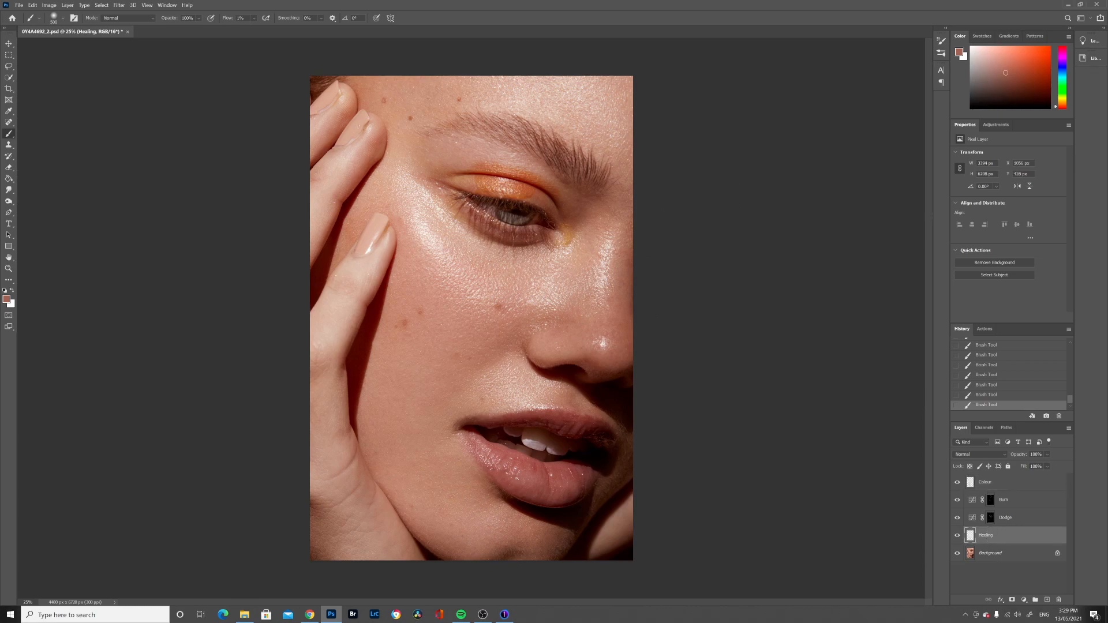
pyautogui.press('j')
pyautogui.click(456, 143)
pyautogui.click(456, 144)
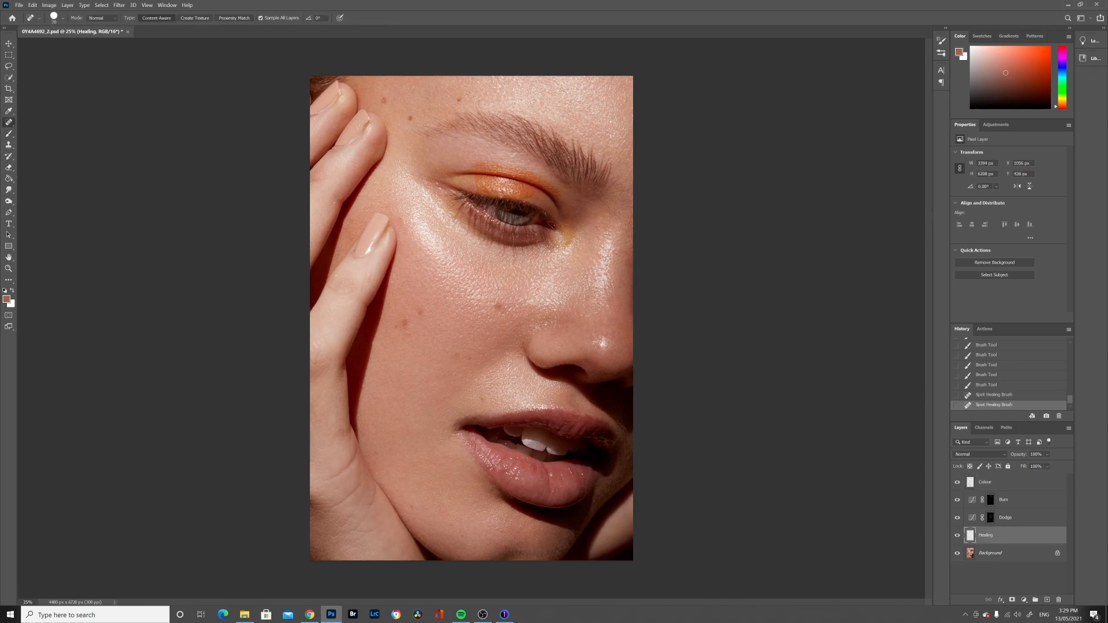
pyautogui.click(438, 184)
pyautogui.click(438, 184)
pyautogui.click(438, 185)
pyautogui.click(438, 185)
pyautogui.click(438, 184)
# Add an empty layer above the Colour layer and make the Brush tool active.
pyautogui.click(1022, 484)
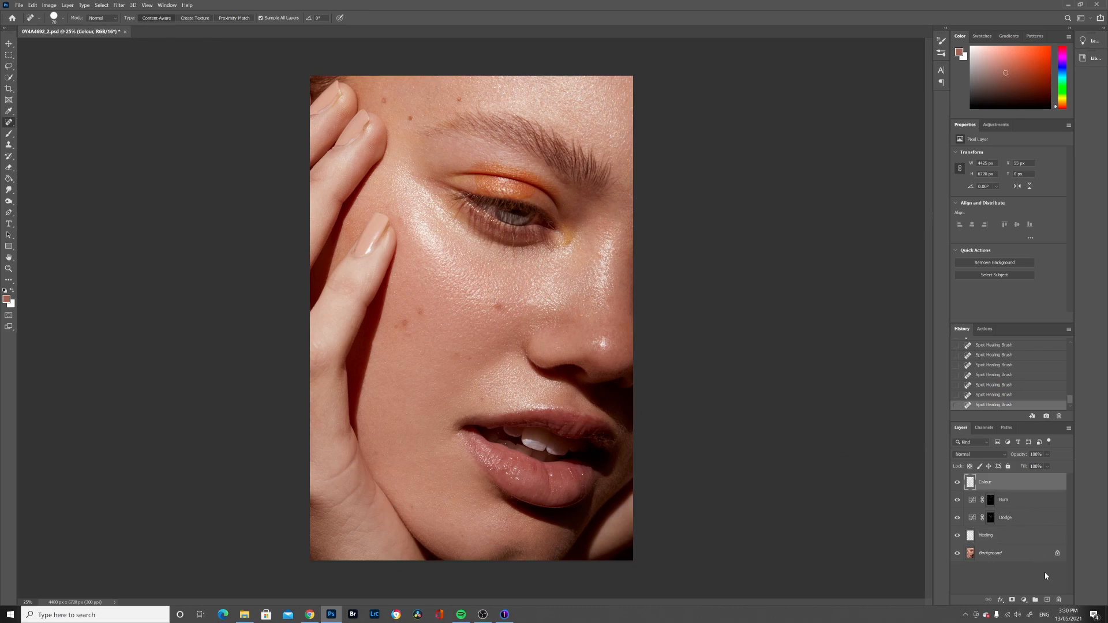
pyautogui.click(1048, 601)
pyautogui.press('b')
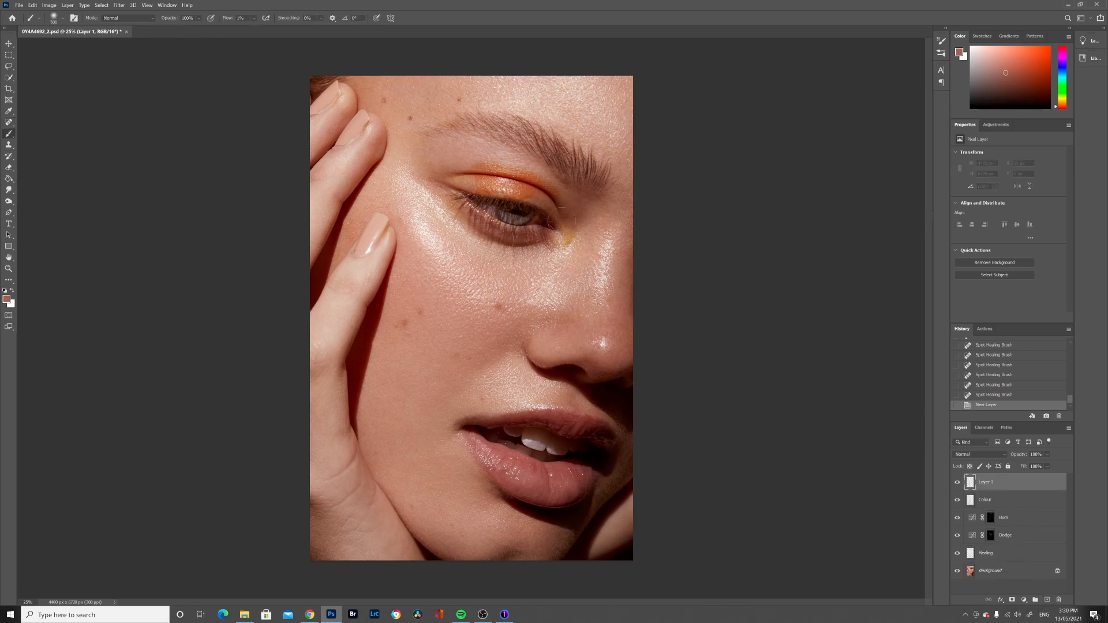
# Paint a skin tone sampled from the nose over the yellow inner eye corner and set the layer's blend mode to Color.
pyautogui.keyDown('alt'); pyautogui.click(593, 244); pyautogui.keyUp('alt')
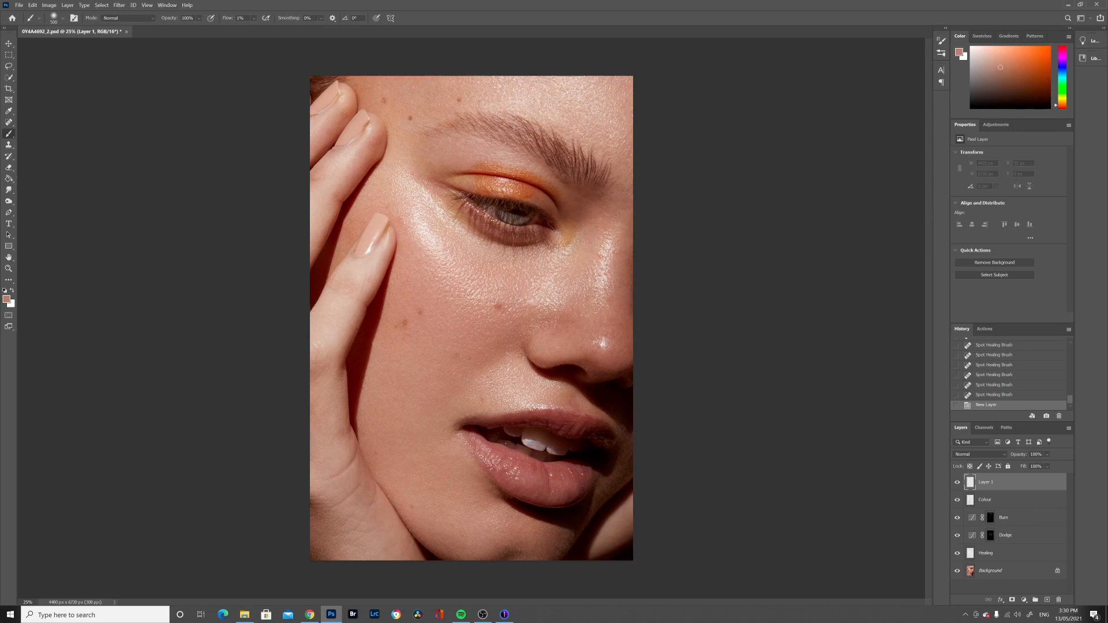
pyautogui.click(569, 225)
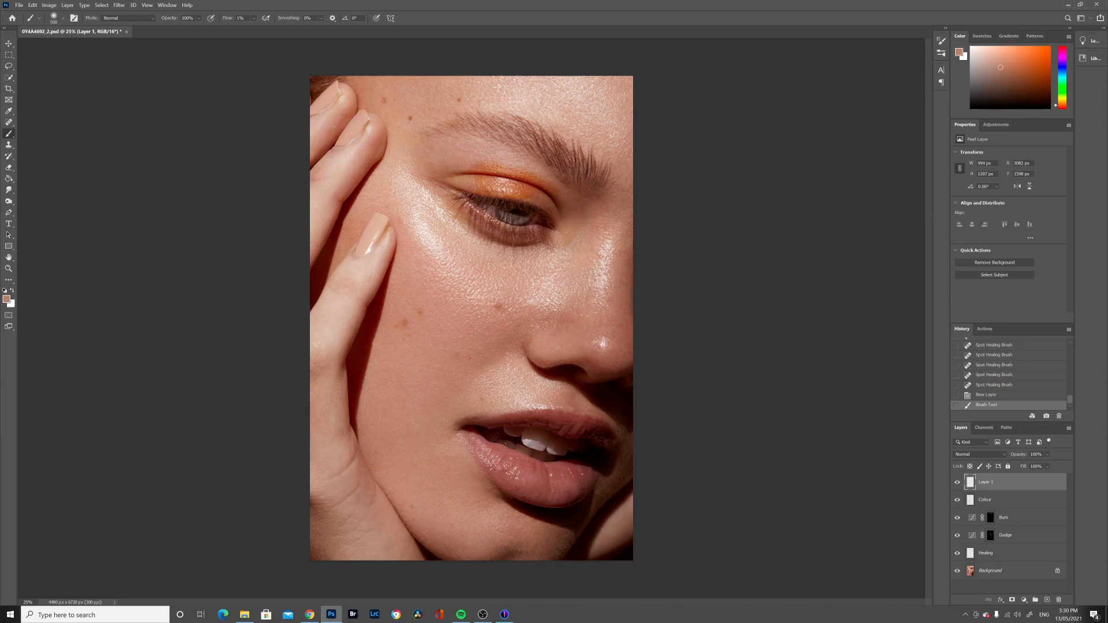
pyautogui.click(568, 211)
pyautogui.click(980, 454)
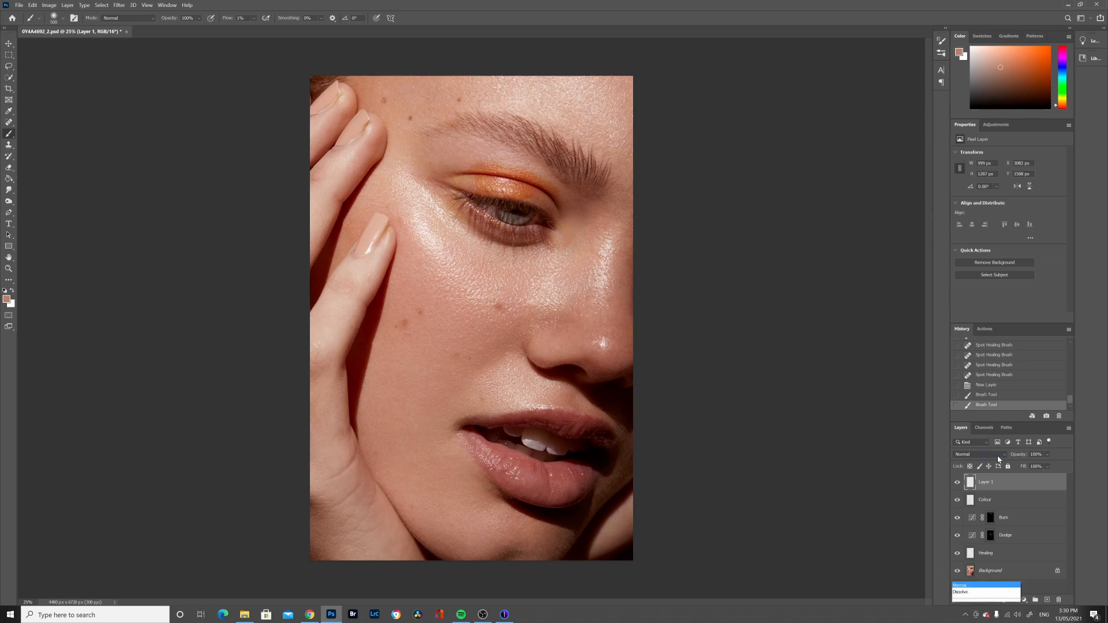
pyautogui.click(972, 591)
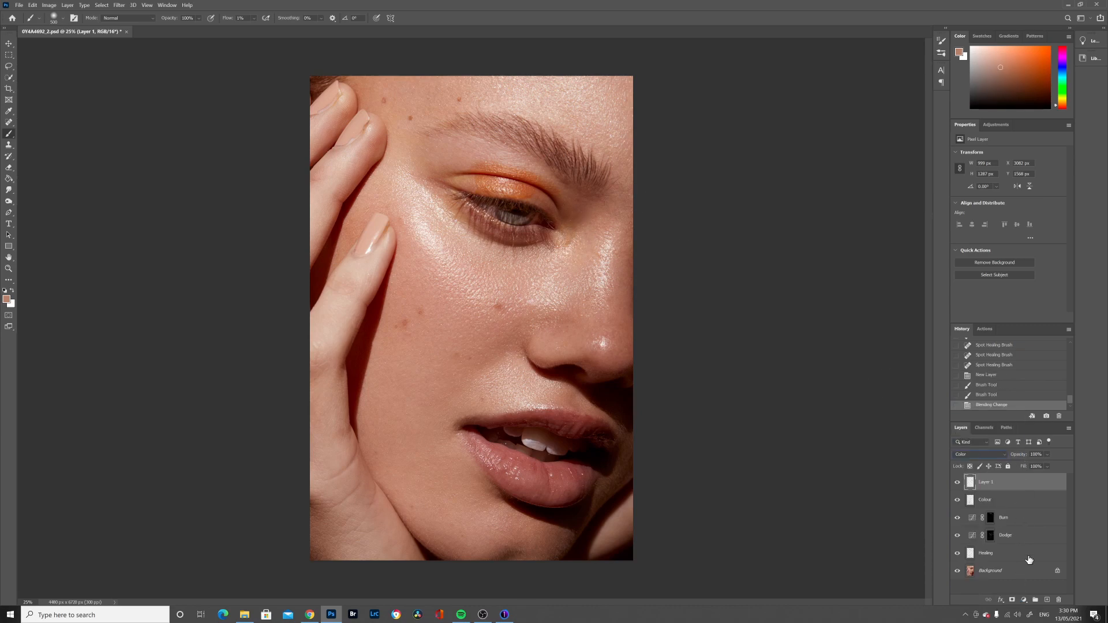
# Paint saturated orange over the upper eyelid and bright blue over the iris on the top layer.
pyautogui.moveTo(1018, 70); pyautogui.dragTo(1042, 51)
pyautogui.moveTo(577, 130); pyautogui.dragTo(578, 131)
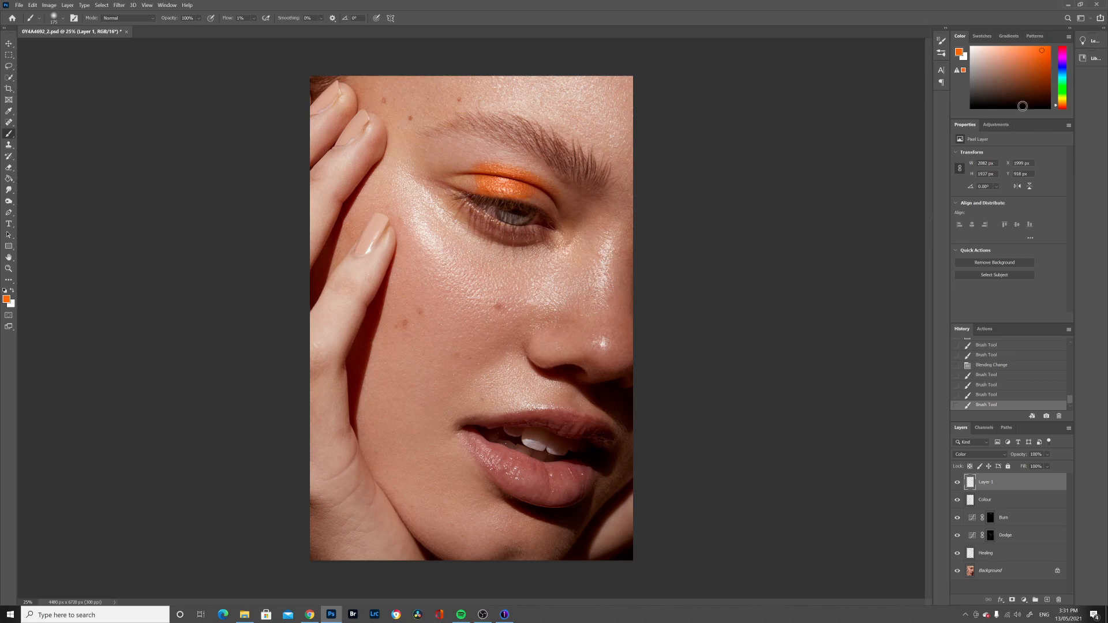
pyautogui.click(1062, 74)
pyautogui.moveTo(503, 213); pyautogui.dragTo(527, 218)
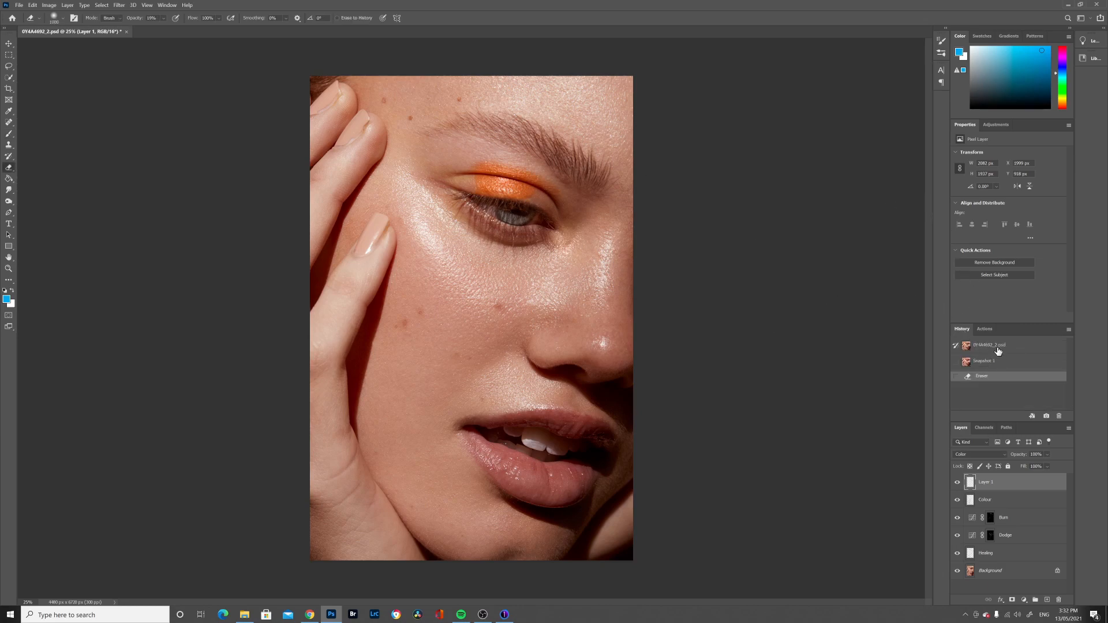
# Compare the original image with Snapshot 1 in the history and inspect the retouched face up close from brow to chin.
pyautogui.click(1001, 346)
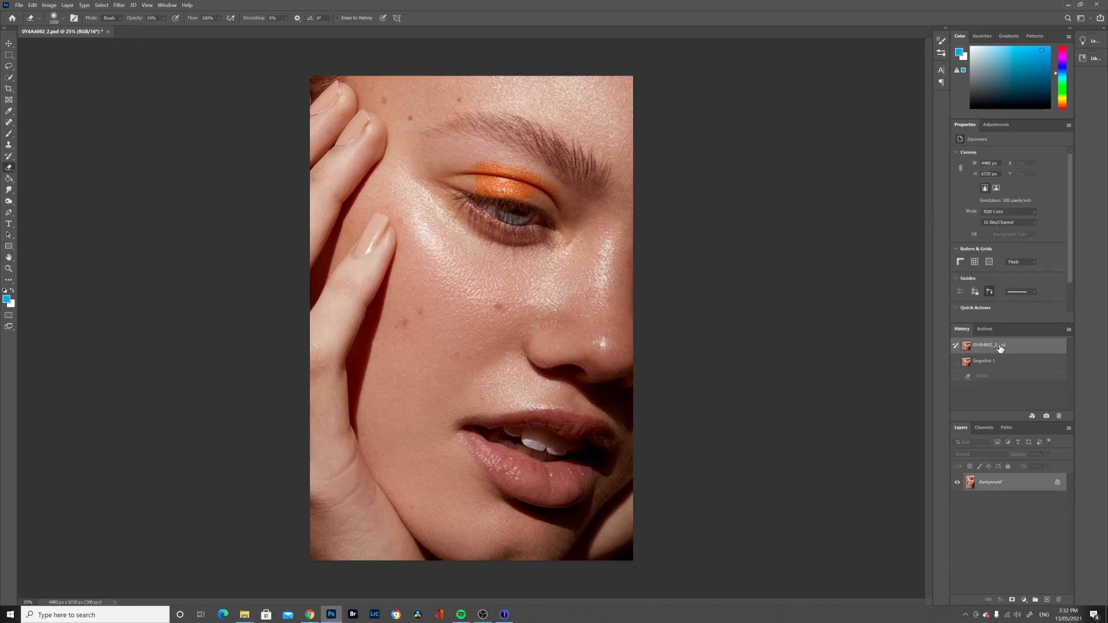
pyautogui.click(996, 363)
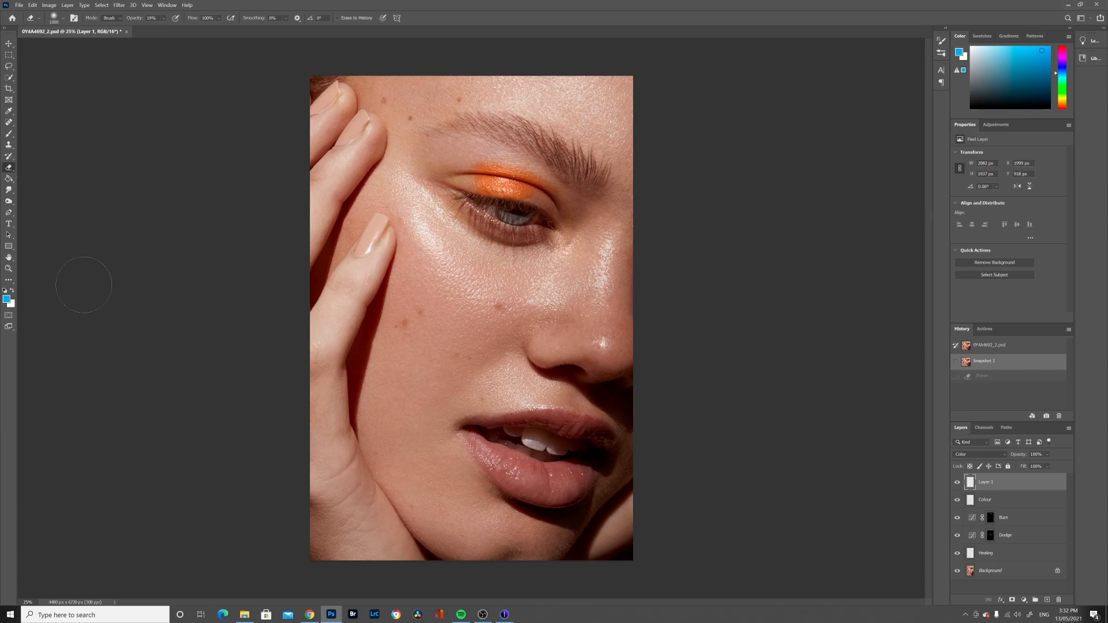
pyautogui.press('z')
pyautogui.click(480, 381)
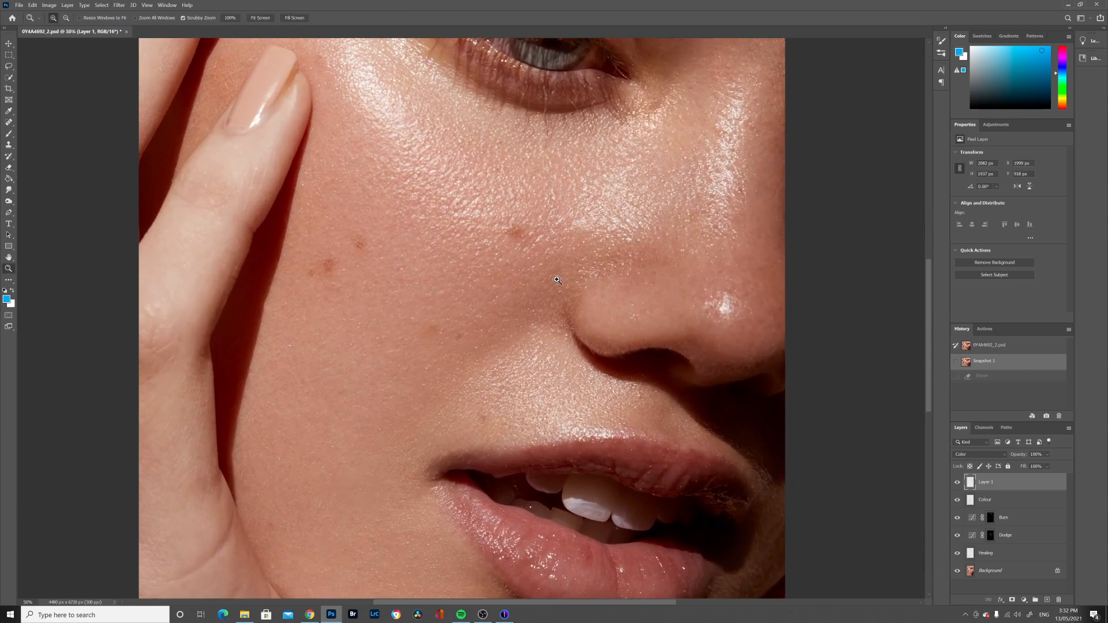
pyautogui.click(557, 280)
pyautogui.scroll(1, 932, 318)
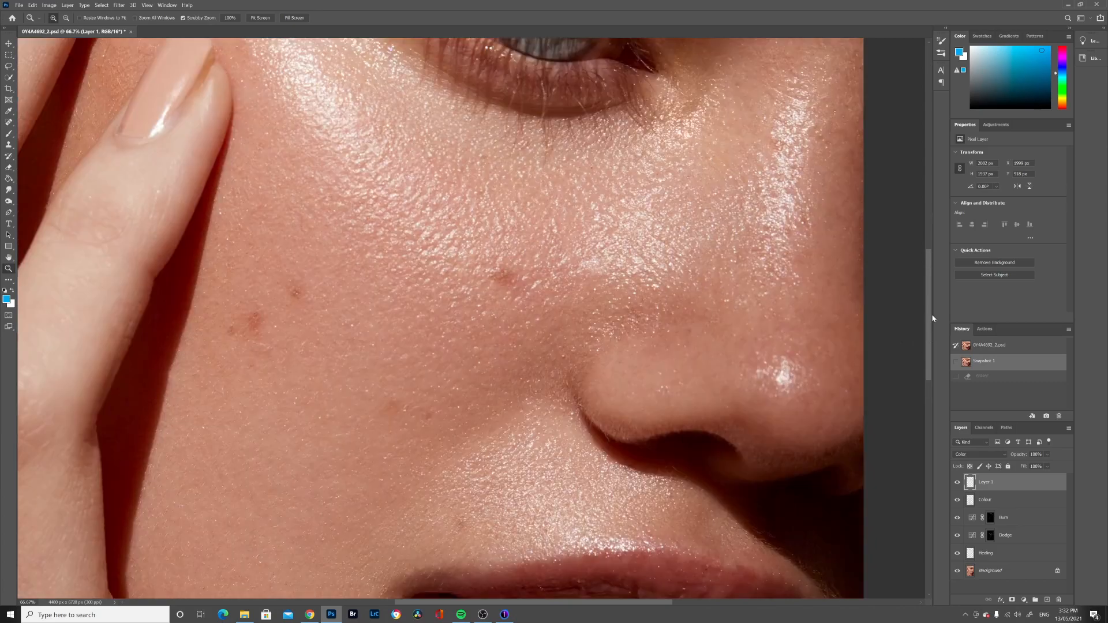
pyautogui.scroll(8, 933, 318)
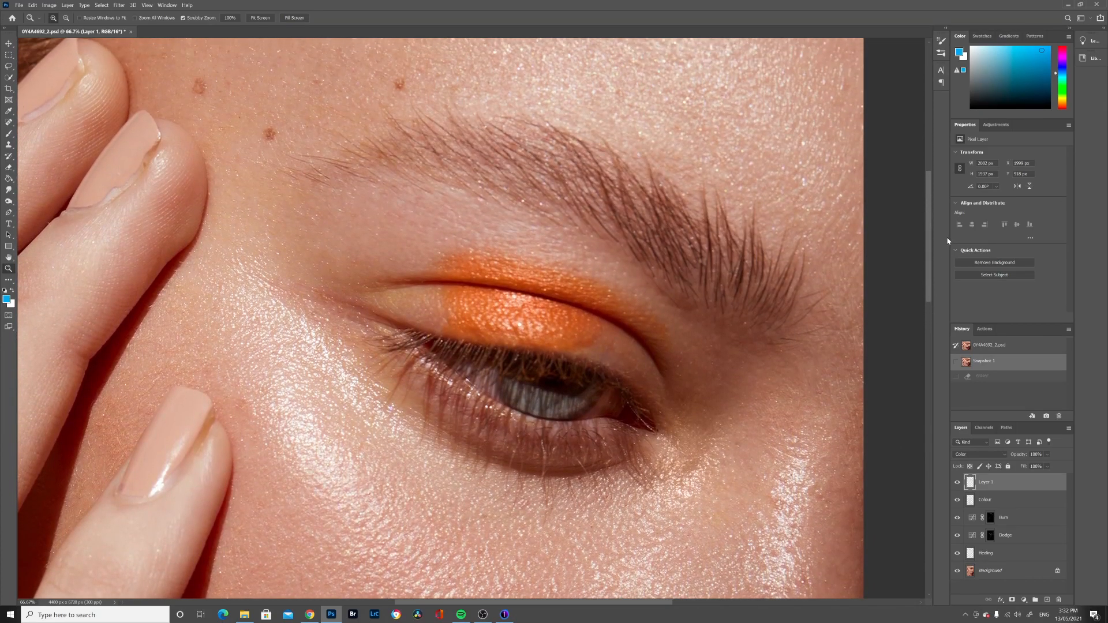
pyautogui.scroll(2, 949, 240)
pyautogui.scroll(-10, 944, 268)
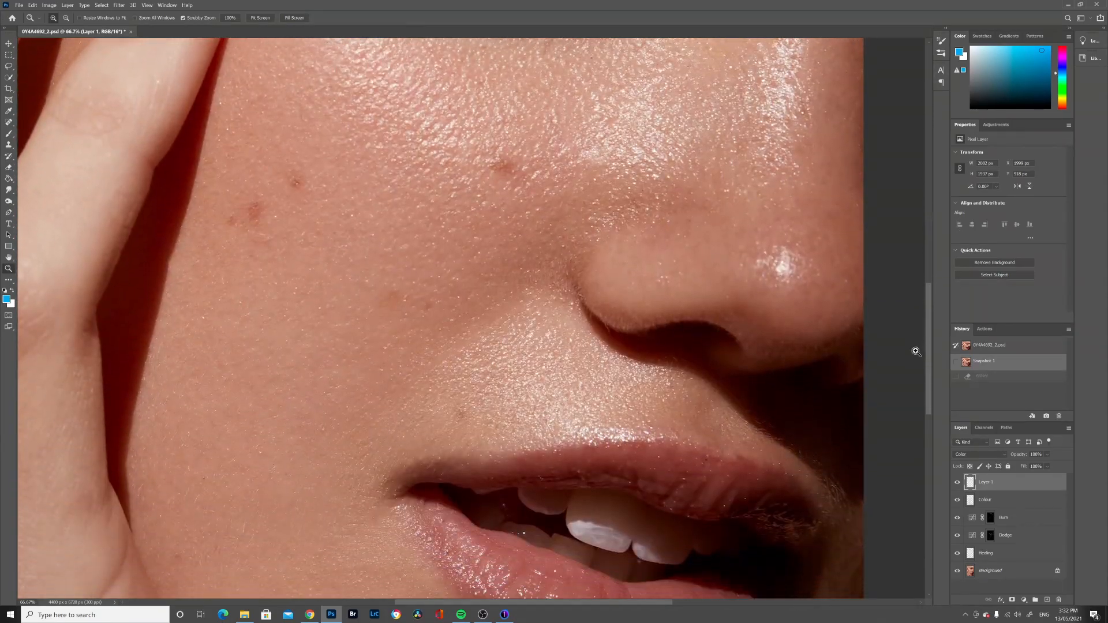
pyautogui.scroll(-6, 916, 351)
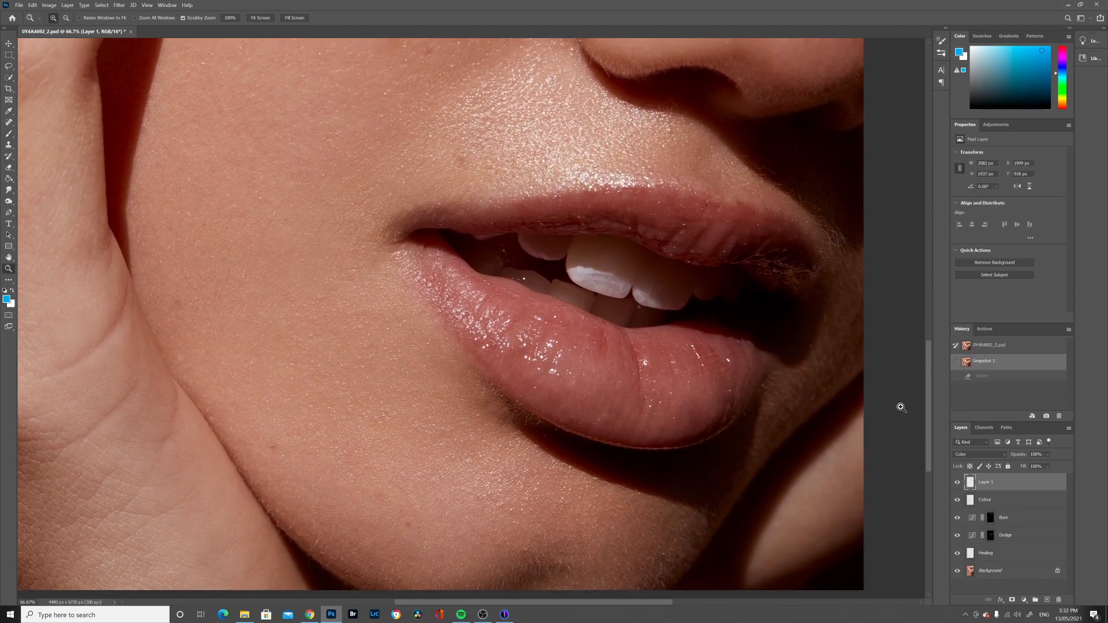
pyautogui.scroll(10, 865, 300)
pyautogui.hotkey('ctrl', '-')
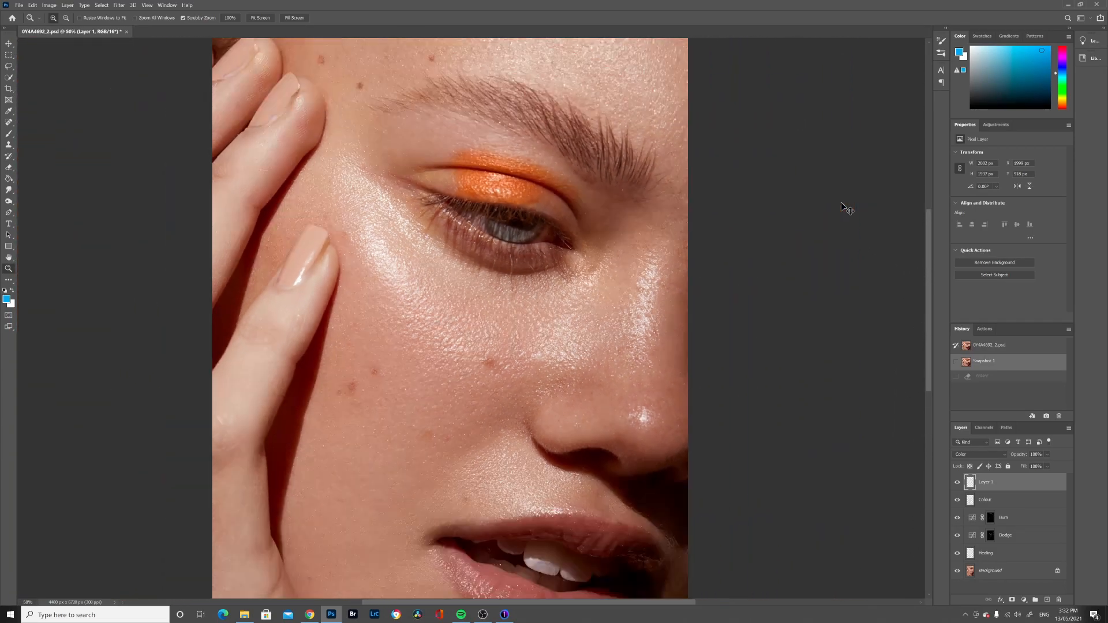
pyautogui.hotkey('ctrl', '-')
pyautogui.hotkey('ctrl', '-')
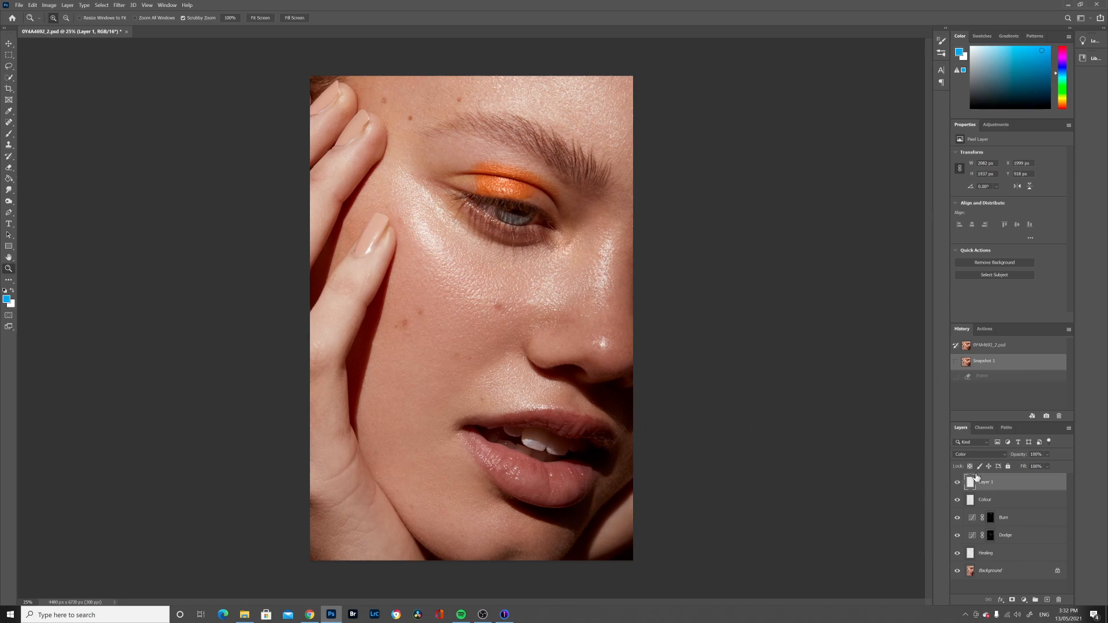
pyautogui.click(990, 346)
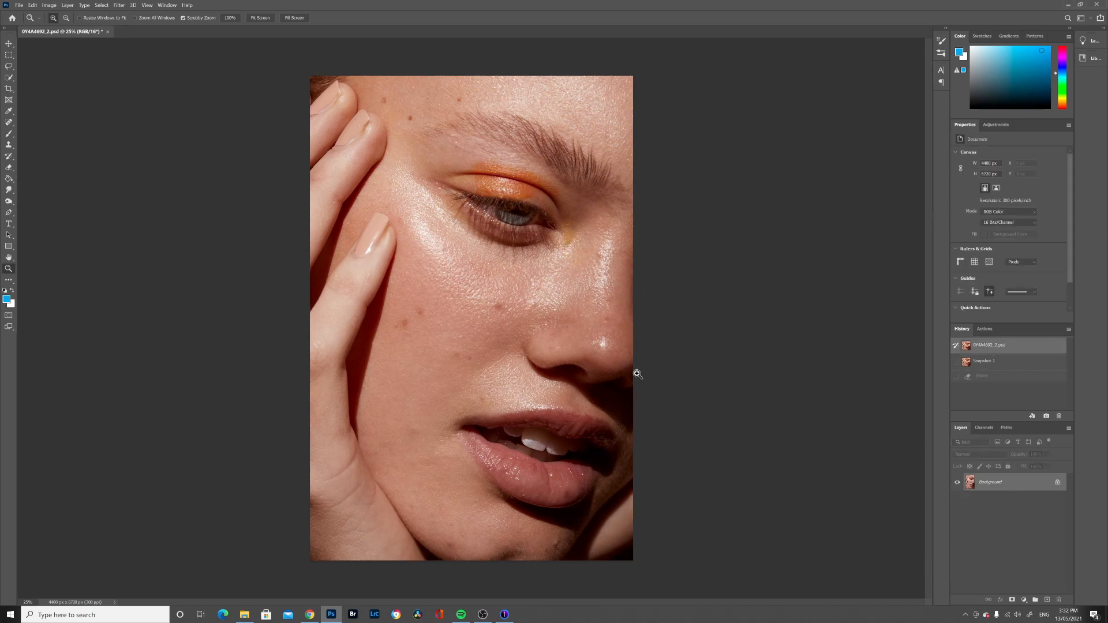
pyautogui.click(1020, 362)
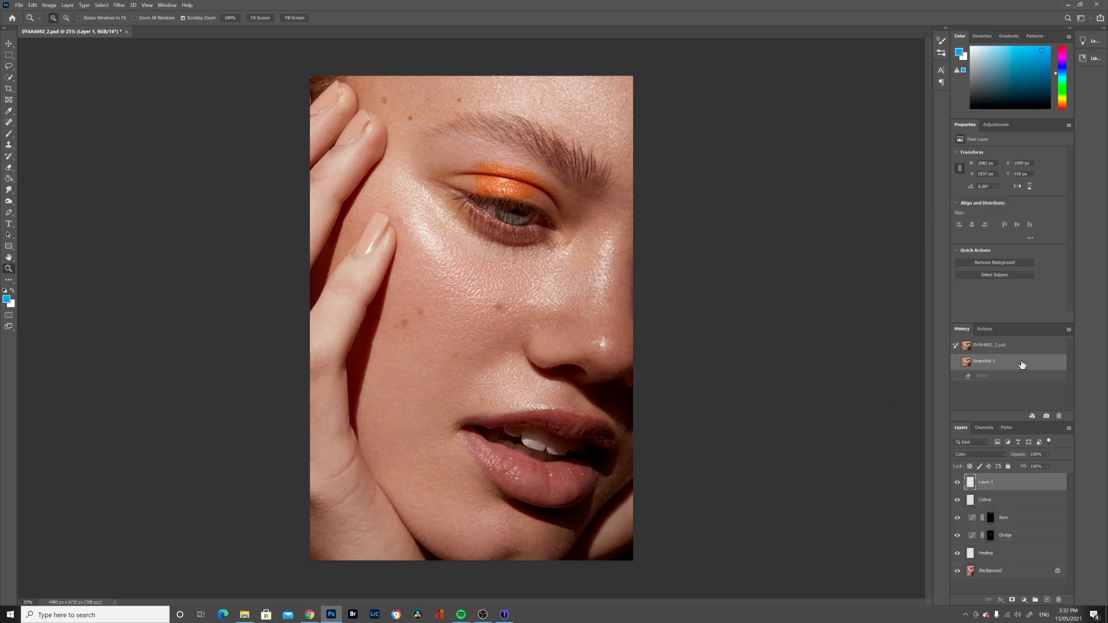
# Compare the portrait with and without the Colour layer and set that layer's opacity to 60%.
pyautogui.click(969, 504)
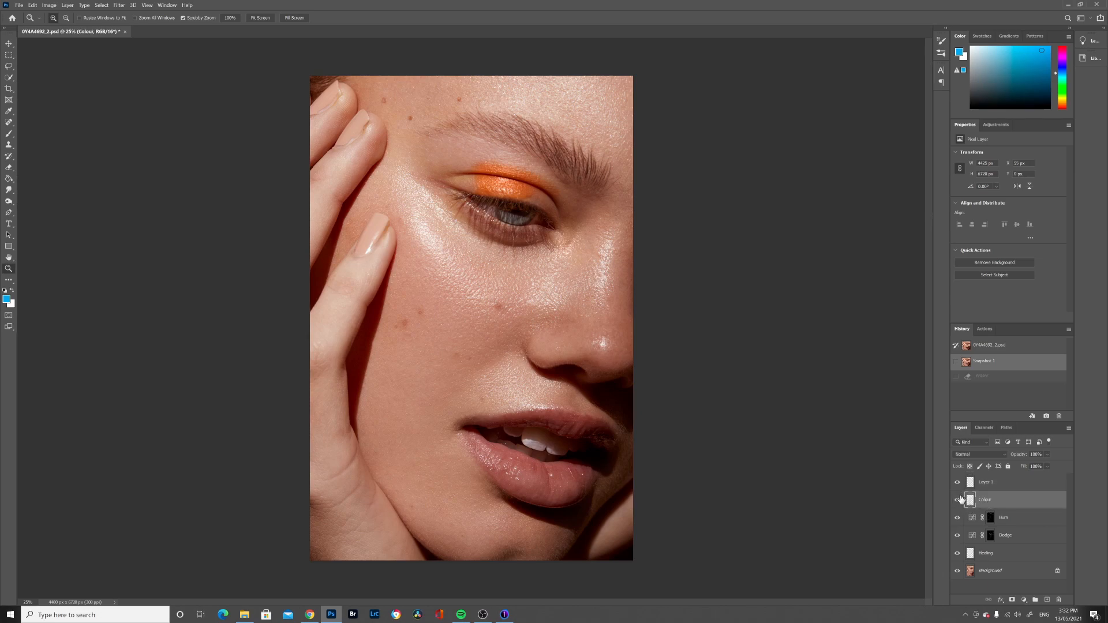
pyautogui.click(958, 500)
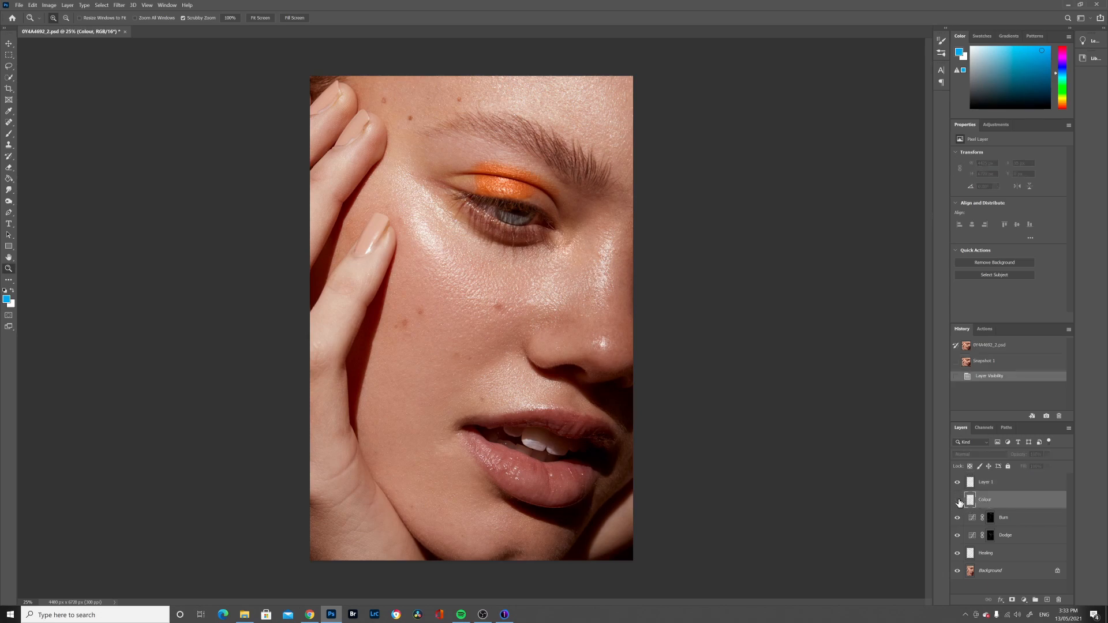
pyautogui.click(957, 500)
pyautogui.click(958, 500)
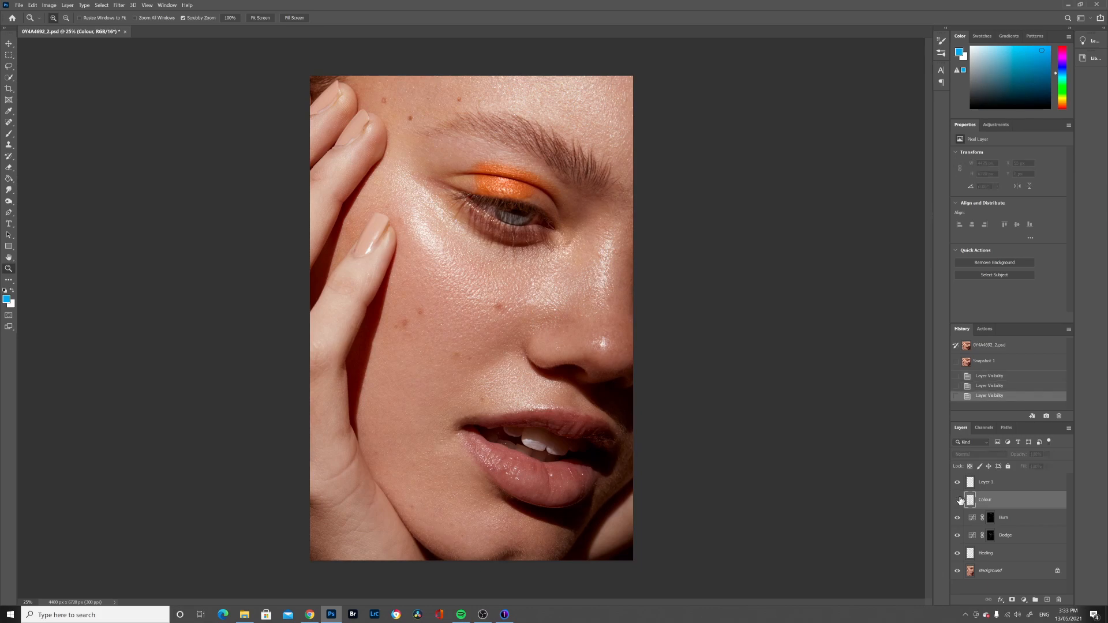
pyautogui.click(957, 500)
pyautogui.click(957, 499)
pyautogui.click(957, 499)
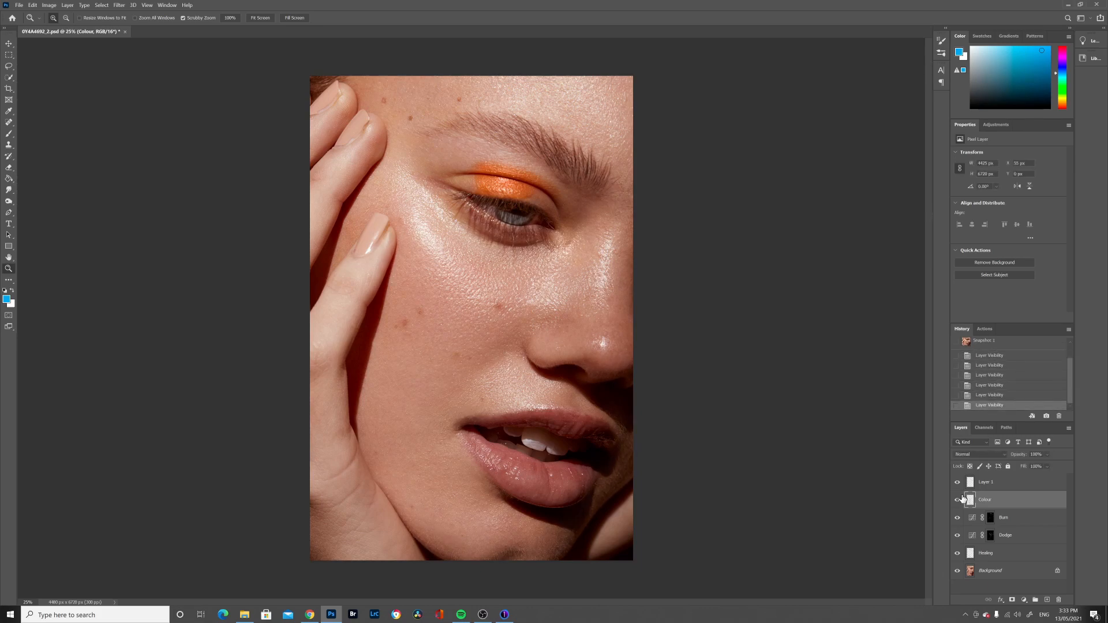
pyautogui.click(1046, 463)
pyautogui.moveTo(1043, 465); pyautogui.dragTo(1048, 465)
pyautogui.click(1055, 452)
# Store the current state as a second history snapshot and compare it with the original image.
pyautogui.moveTo(1071, 392); pyautogui.dragTo(1058, 333)
pyautogui.click(1033, 348)
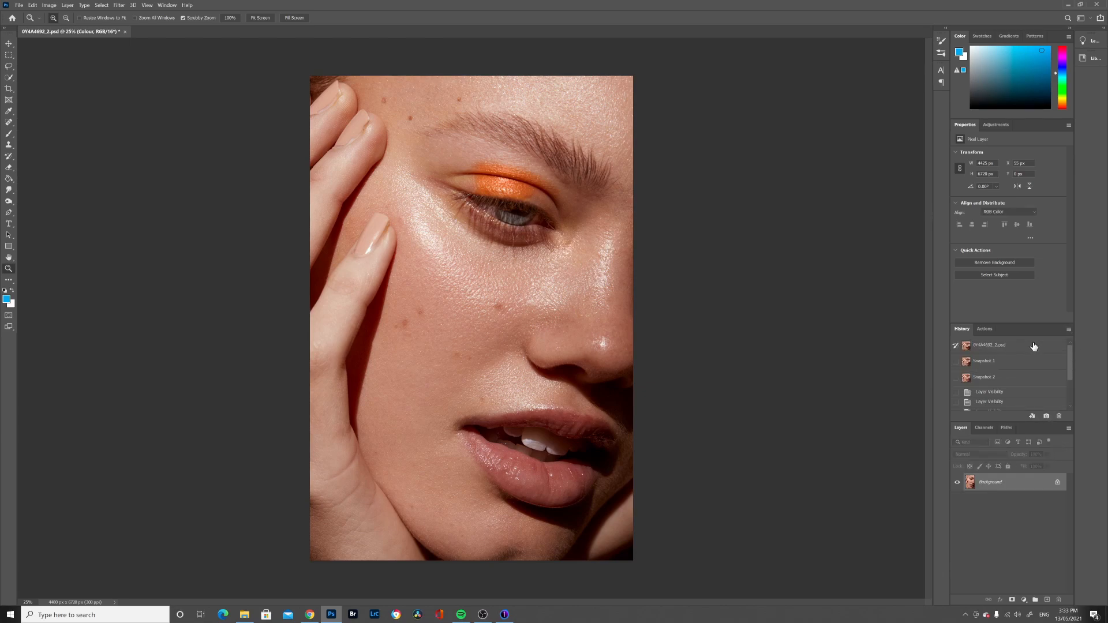
pyautogui.click(1019, 382)
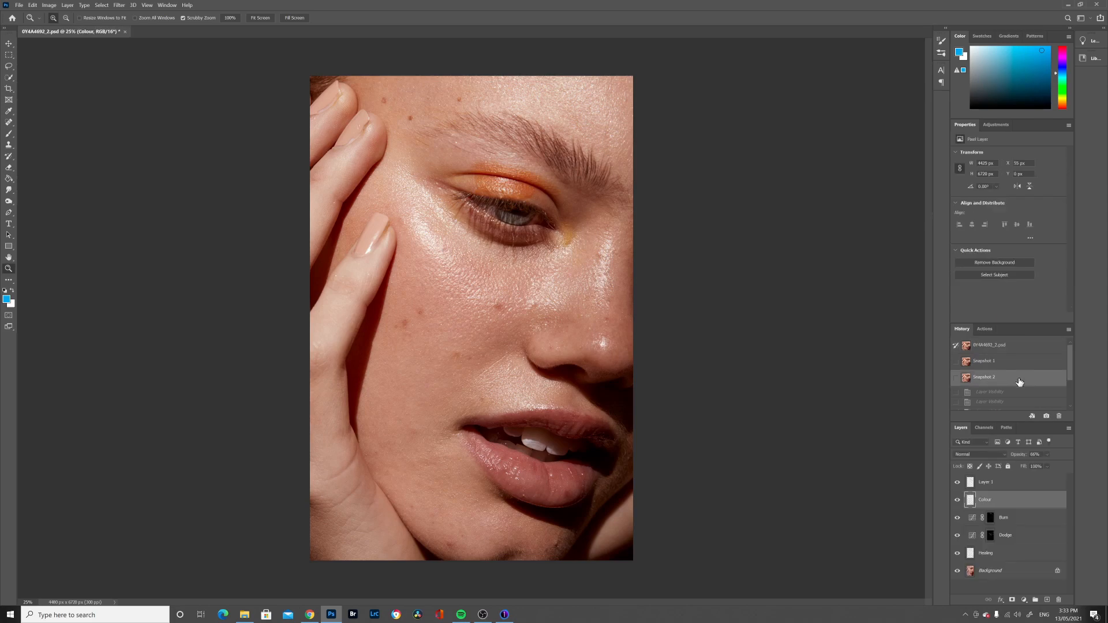
pyautogui.click(1022, 402)
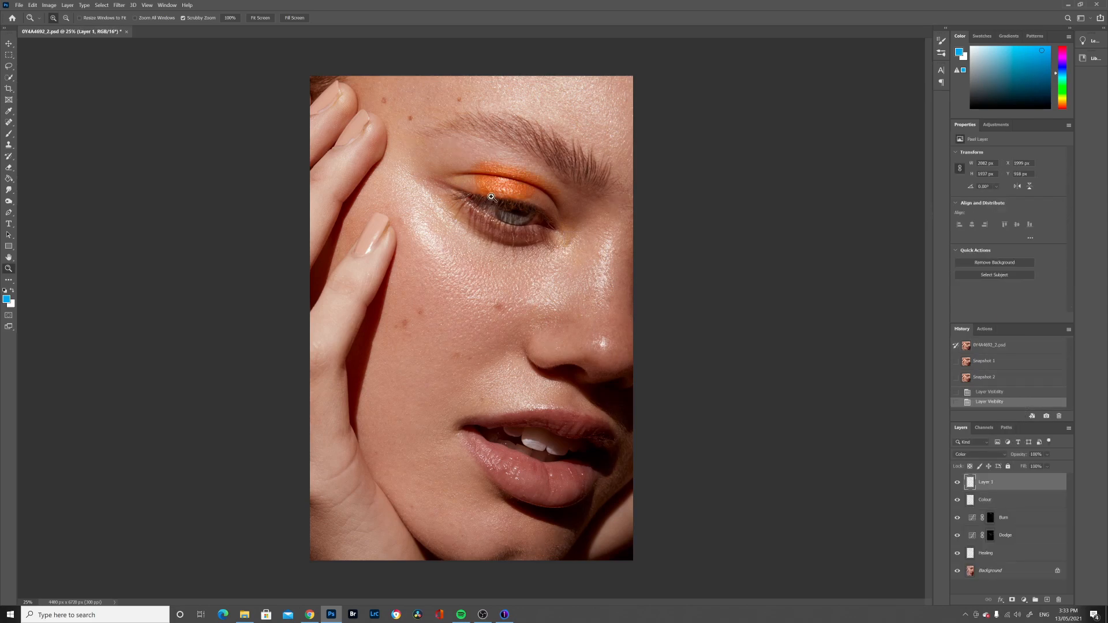
# Soften the eye colour on Layer 1 with the Eraser at 19% opacity, and store and select a third history snapshot.
pyautogui.press('e')
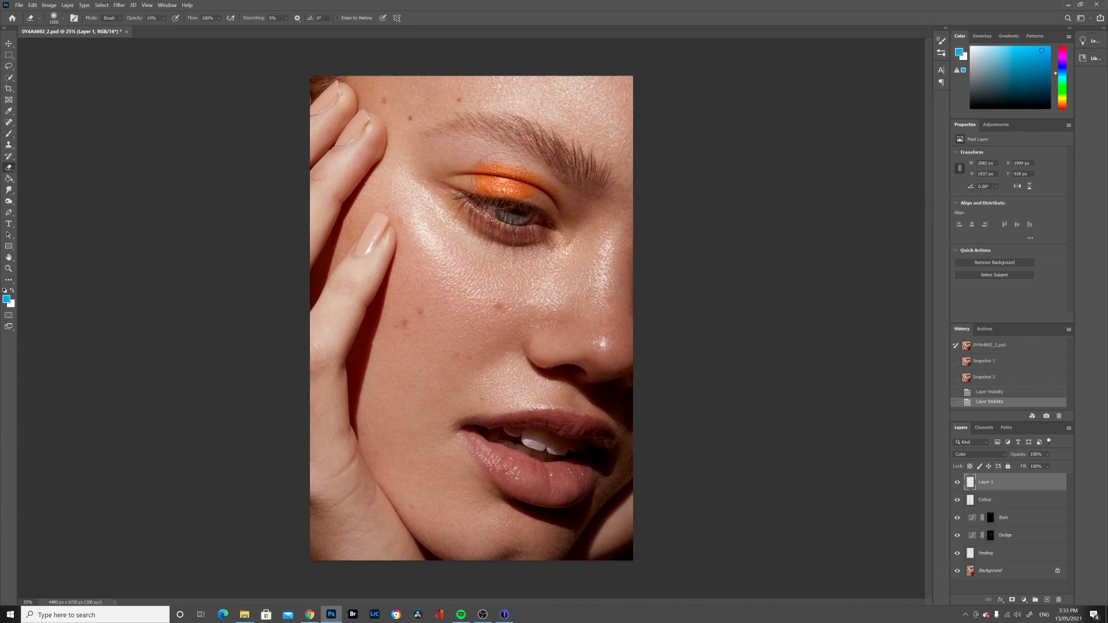
pyautogui.moveTo(502, 202)
pyautogui.mouseDown()
pyautogui.moveTo(476, 199)
pyautogui.moveTo(503, 202)
pyautogui.mouseUp()
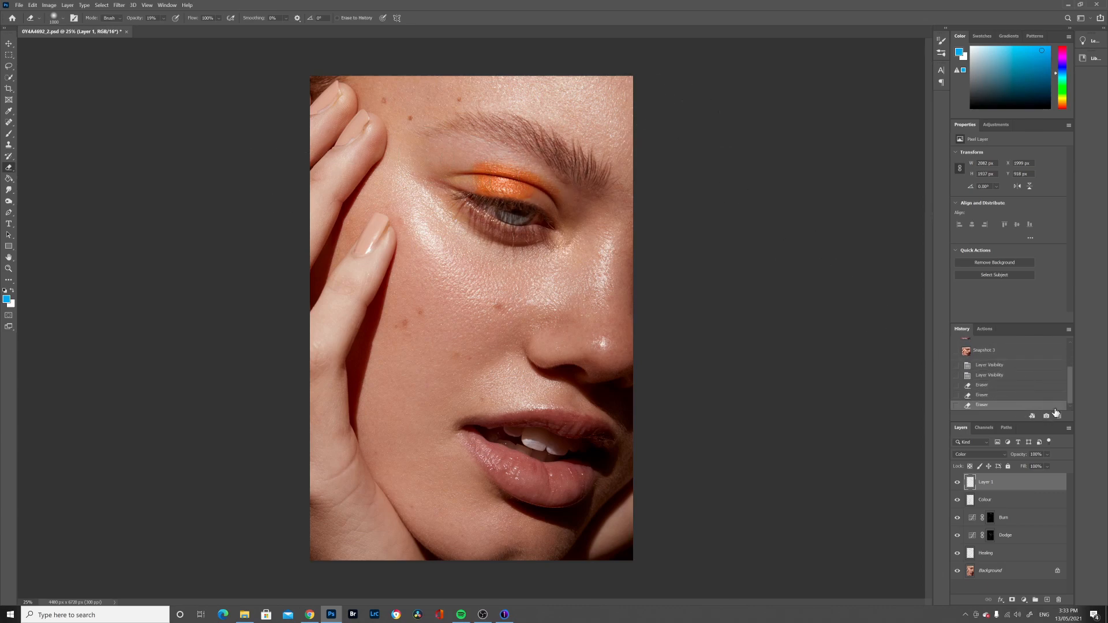
pyautogui.scroll(2, 1056, 410)
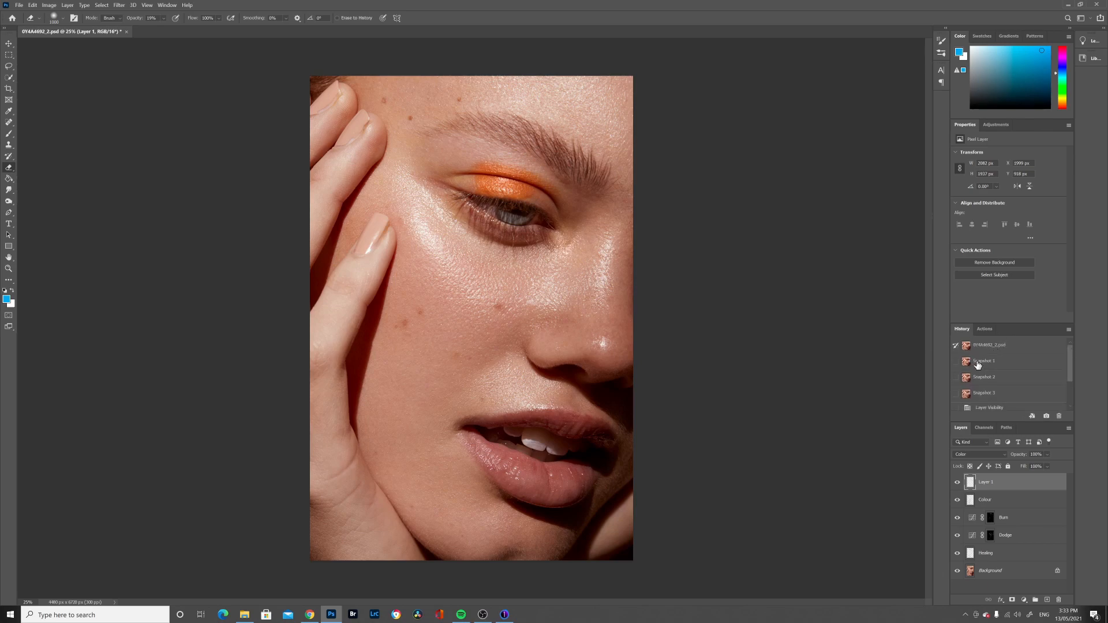
pyautogui.click(999, 394)
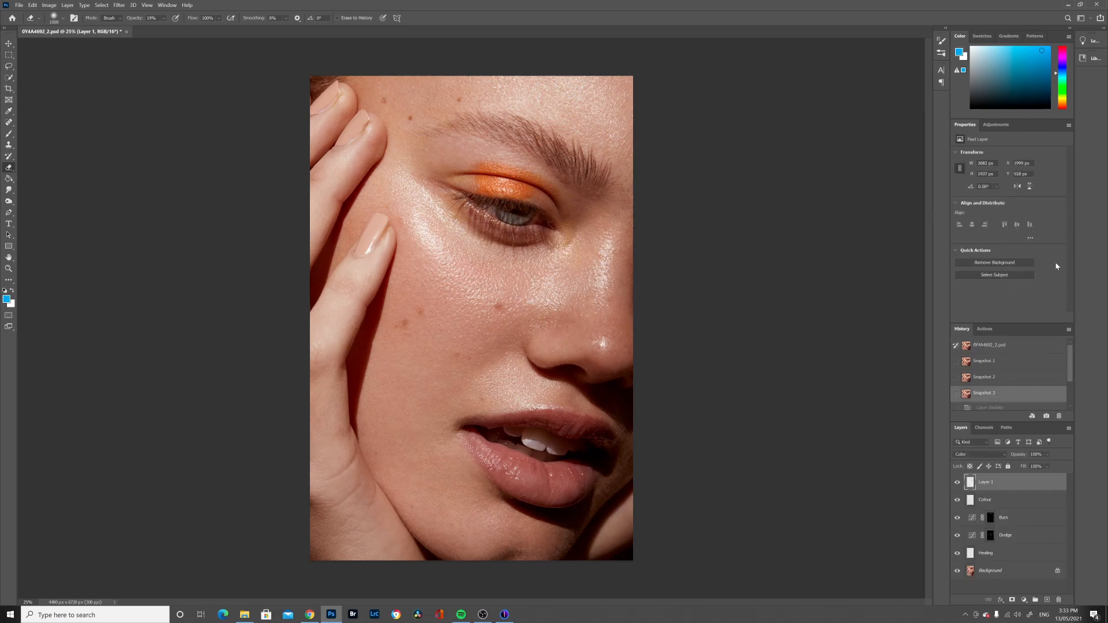